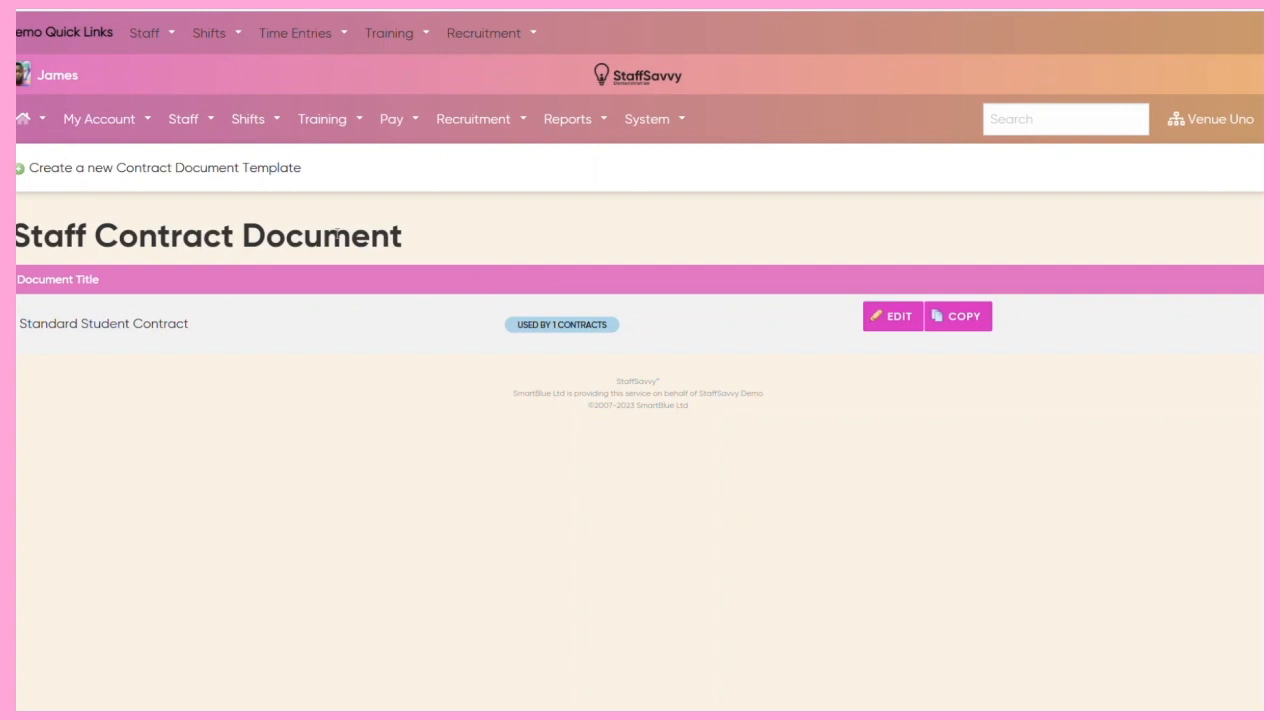
Start a new contract document template and try out the Fixed Date automatic expiry and the resigning options.
click(153, 170)
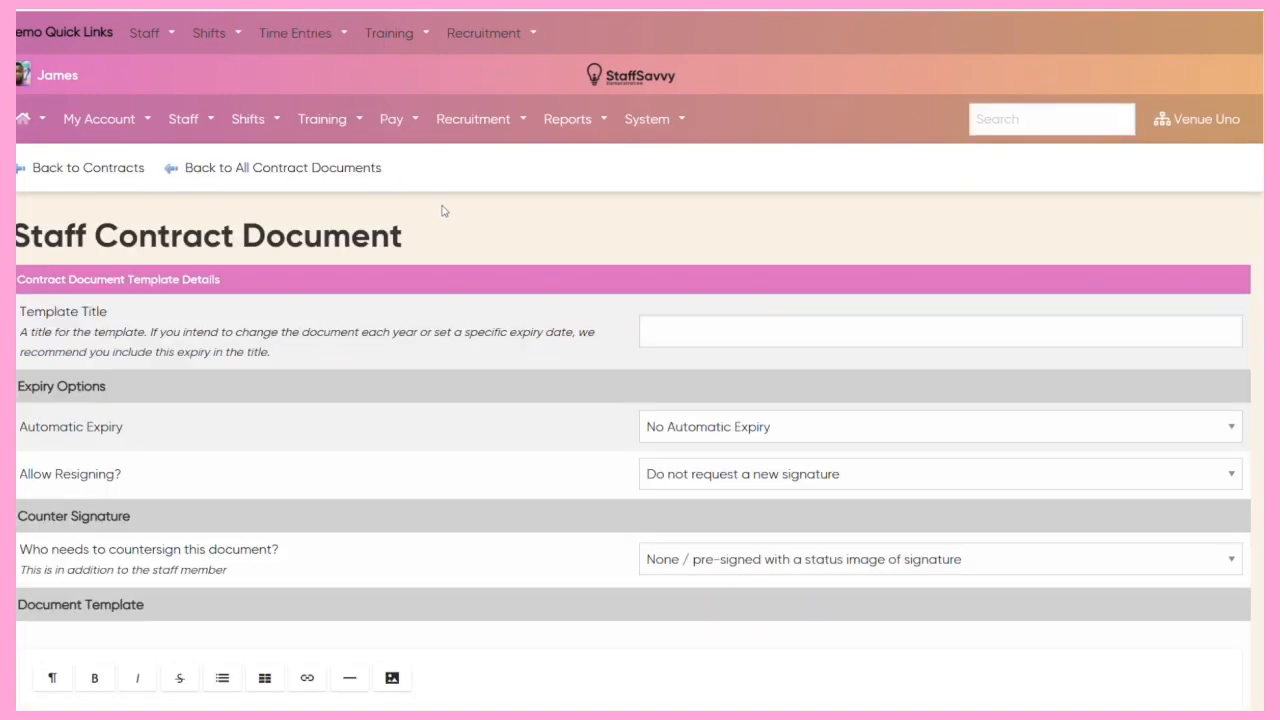
scroll(443, 212, down, 1)
click(657, 227)
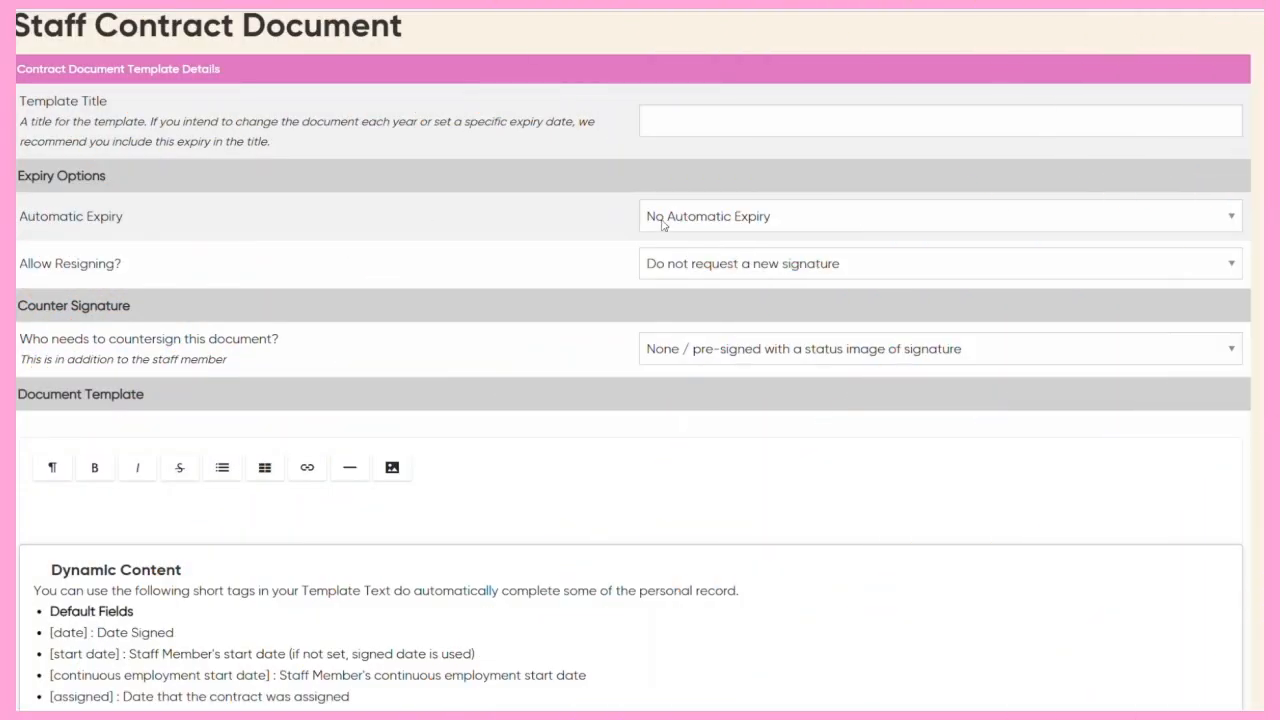
click(663, 226)
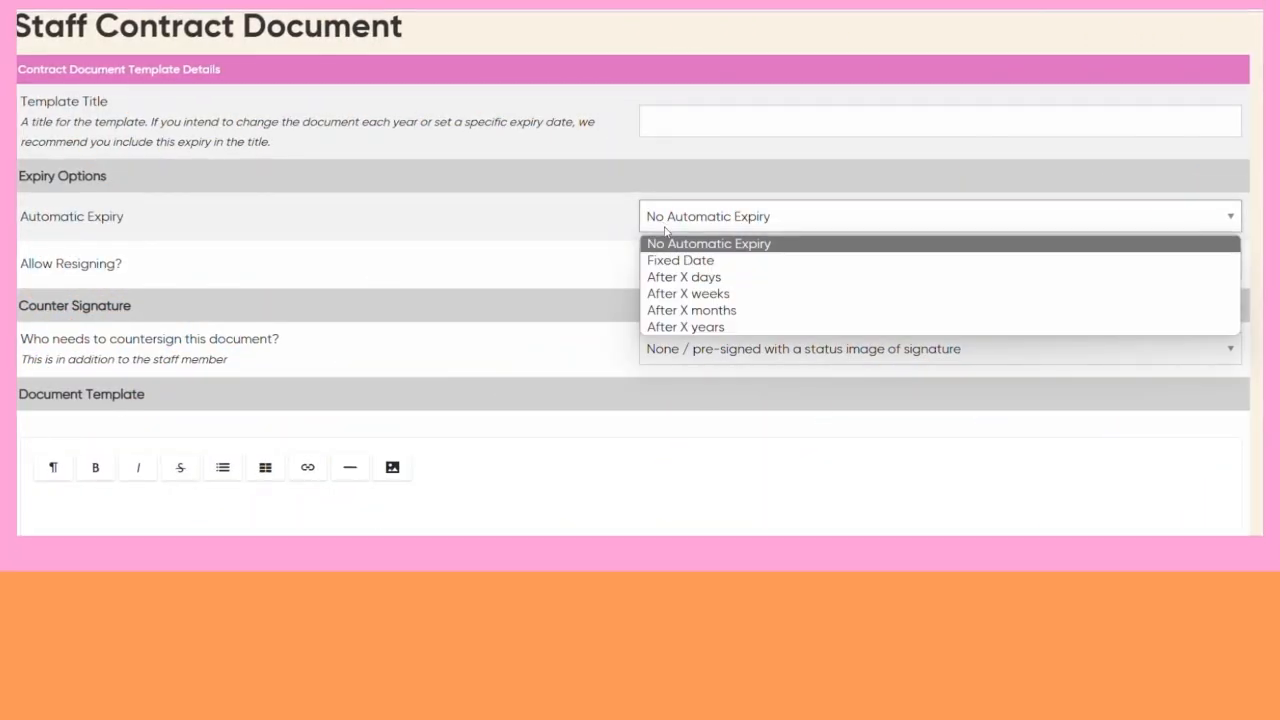
click(676, 260)
click(686, 224)
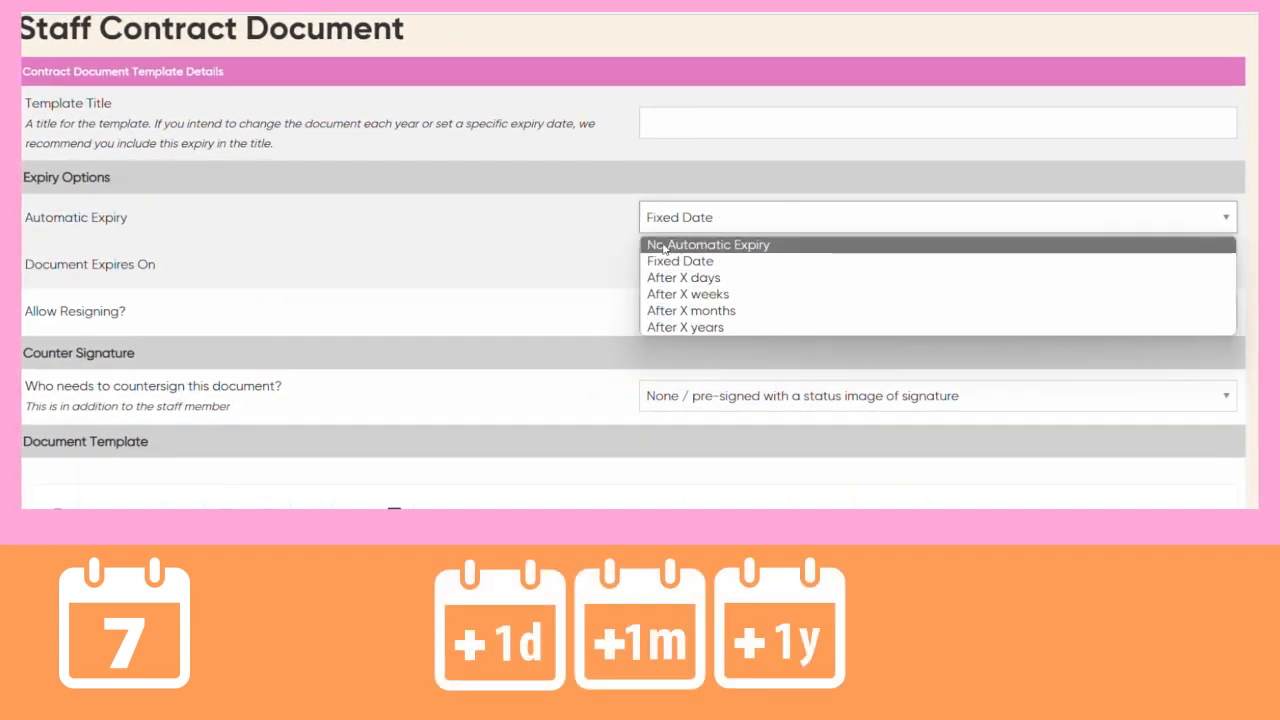
click(664, 246)
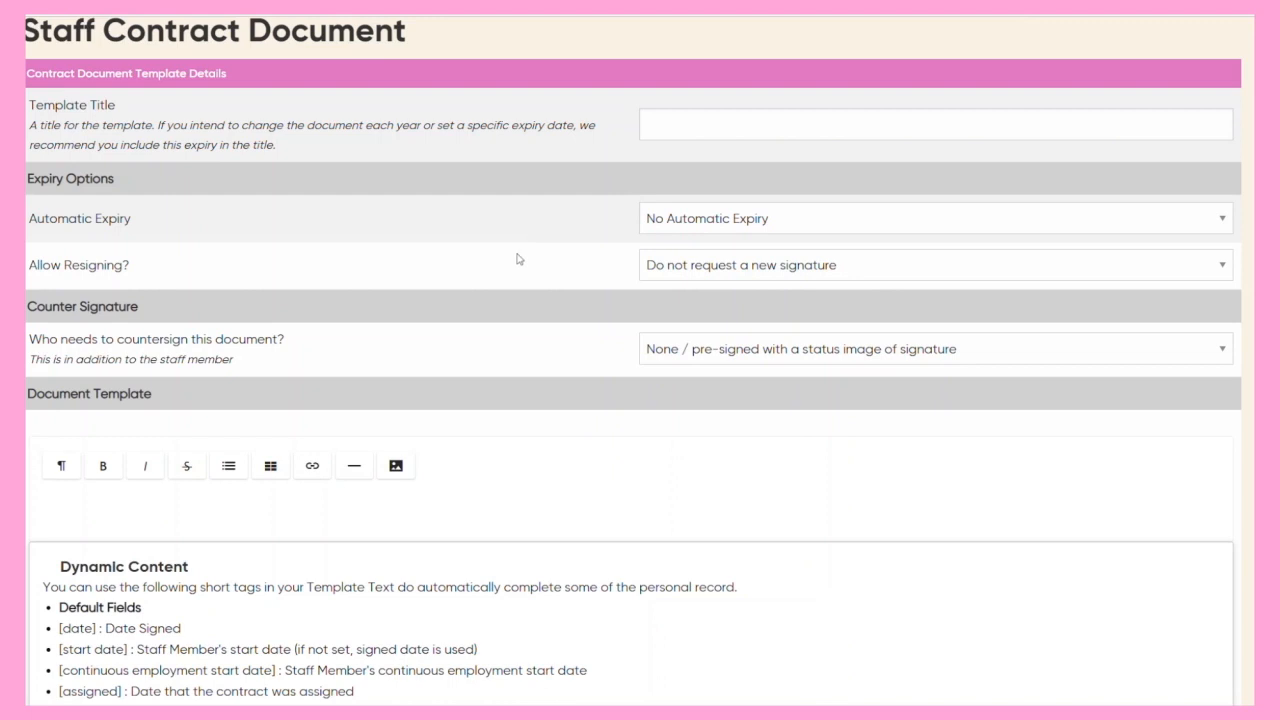
click(665, 276)
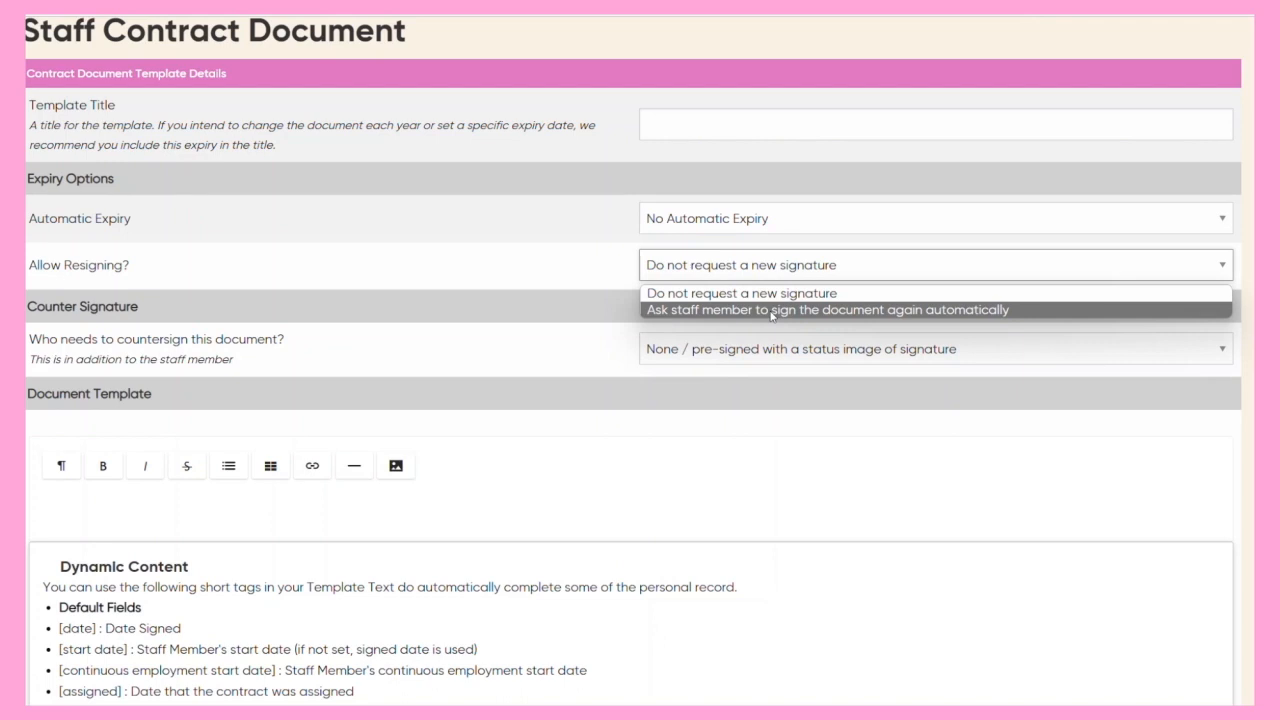
scroll(544, 282, down, 2)
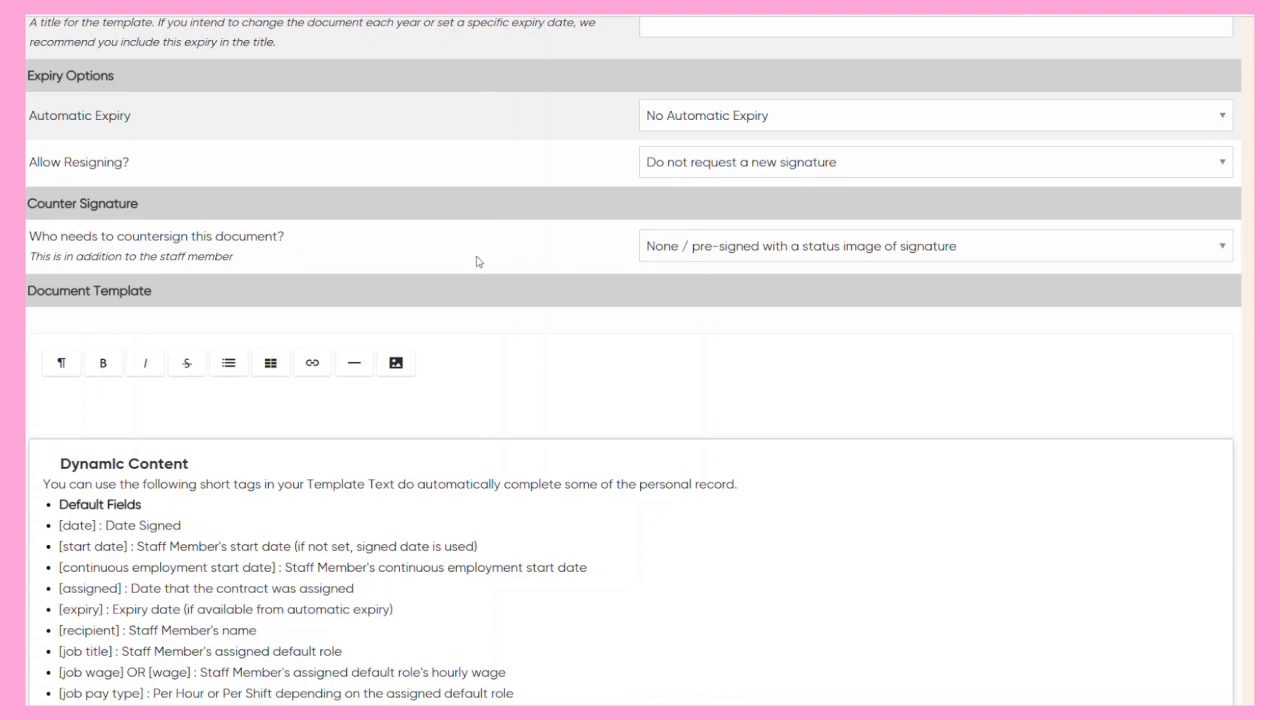
Try the countersigner settings Some from a Role and Someone in a Team, choosing HR Team as the team.
click(686, 255)
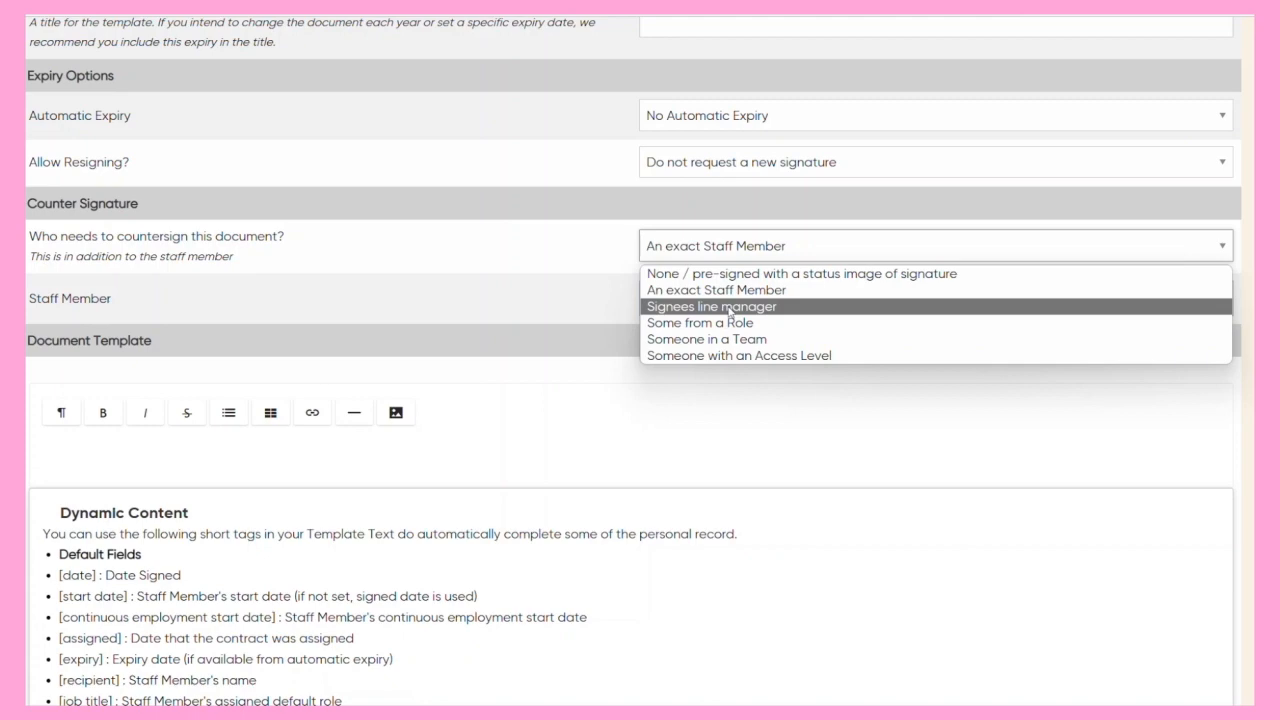
click(705, 323)
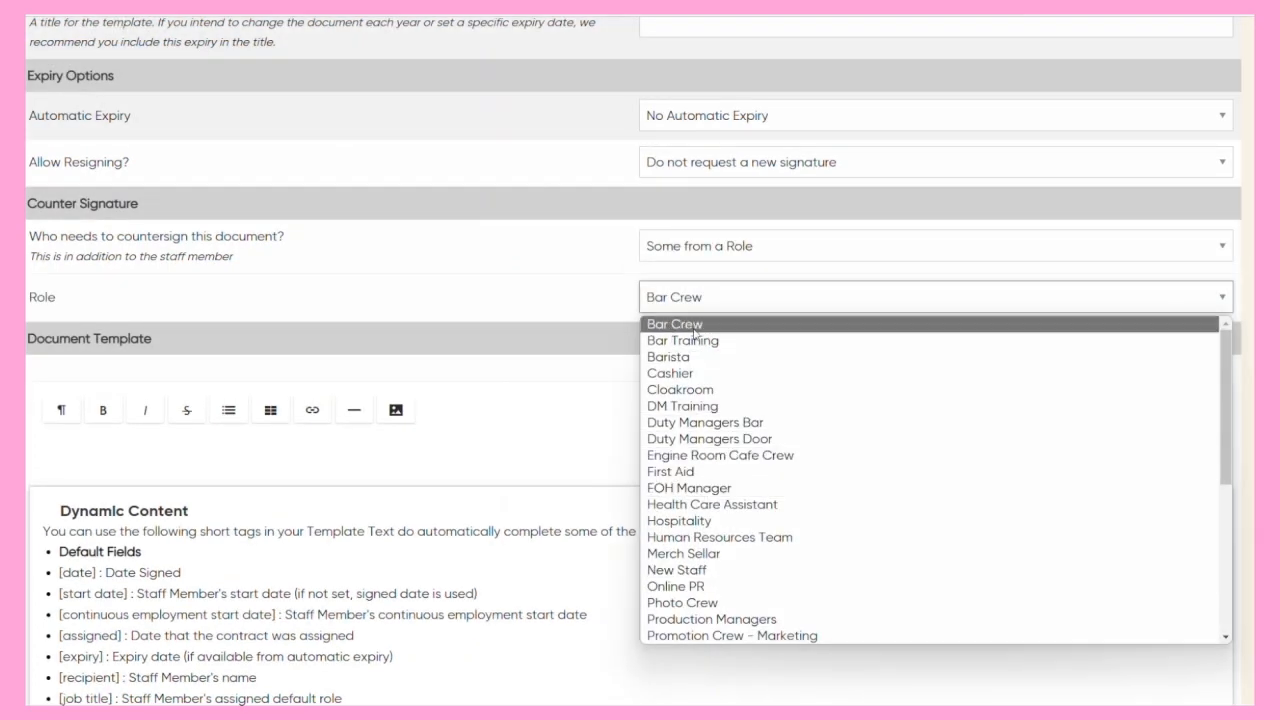
click(693, 256)
click(696, 340)
click(693, 297)
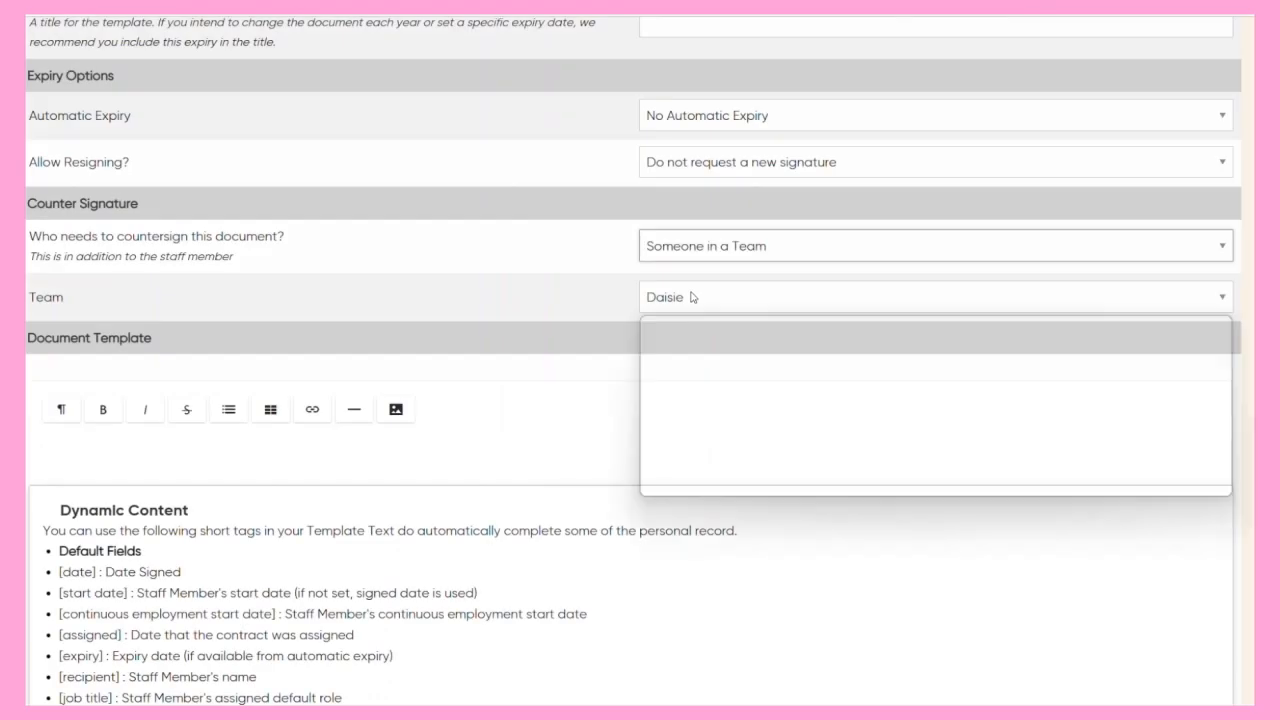
click(692, 386)
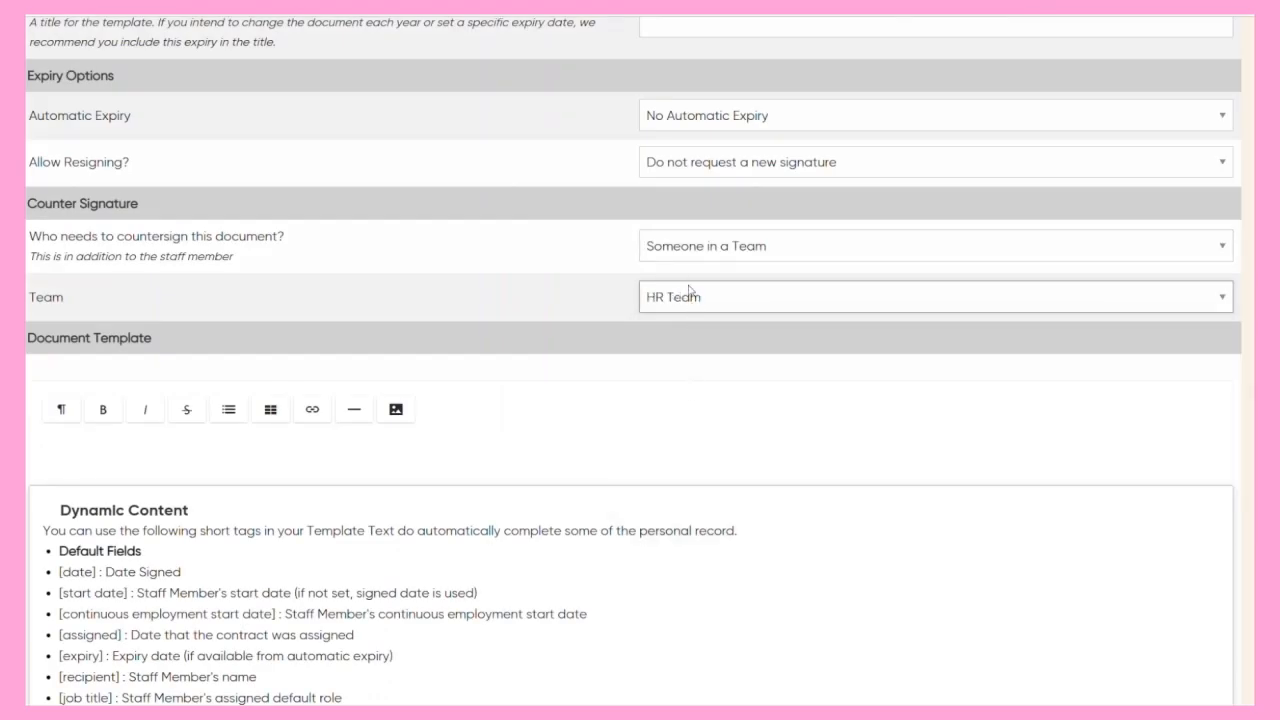
Switch the countersigner to Someone with an Access Level and choose an access level.
click(686, 249)
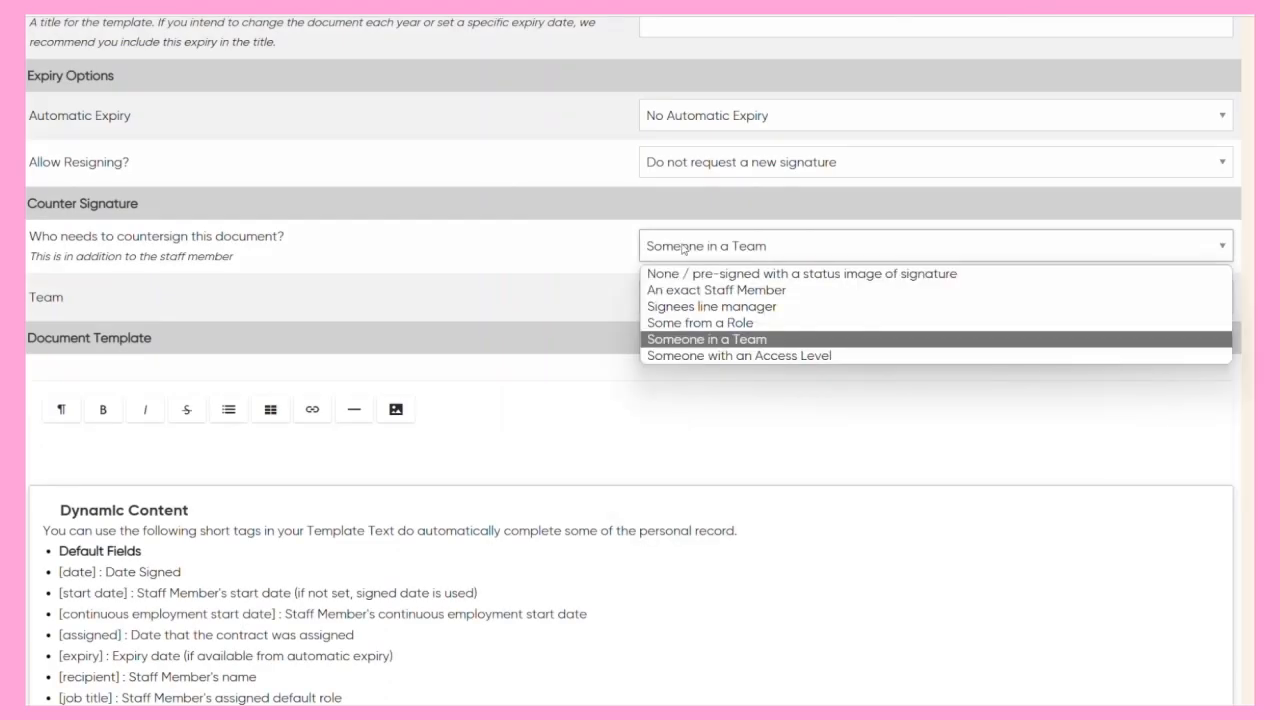
click(705, 356)
click(682, 297)
click(706, 435)
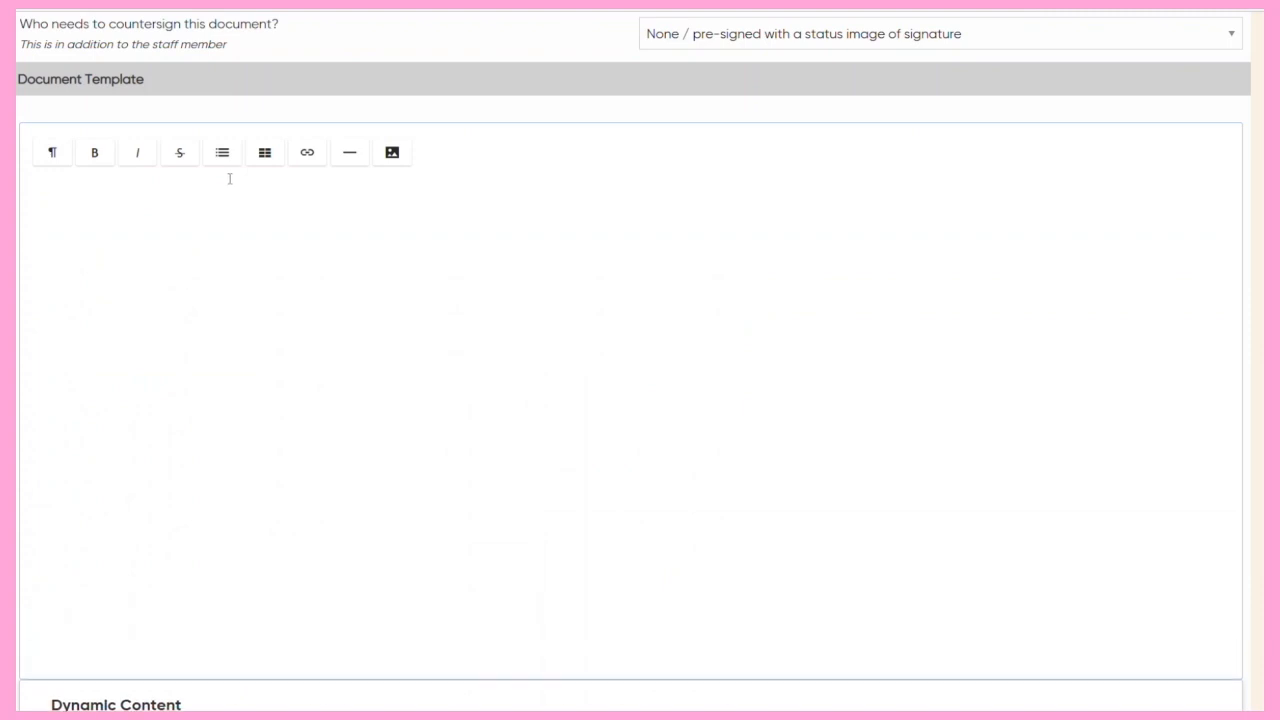
Leave the new template and open the existing Standard Student Contract document for editing at its Document Template section.
click(224, 194)
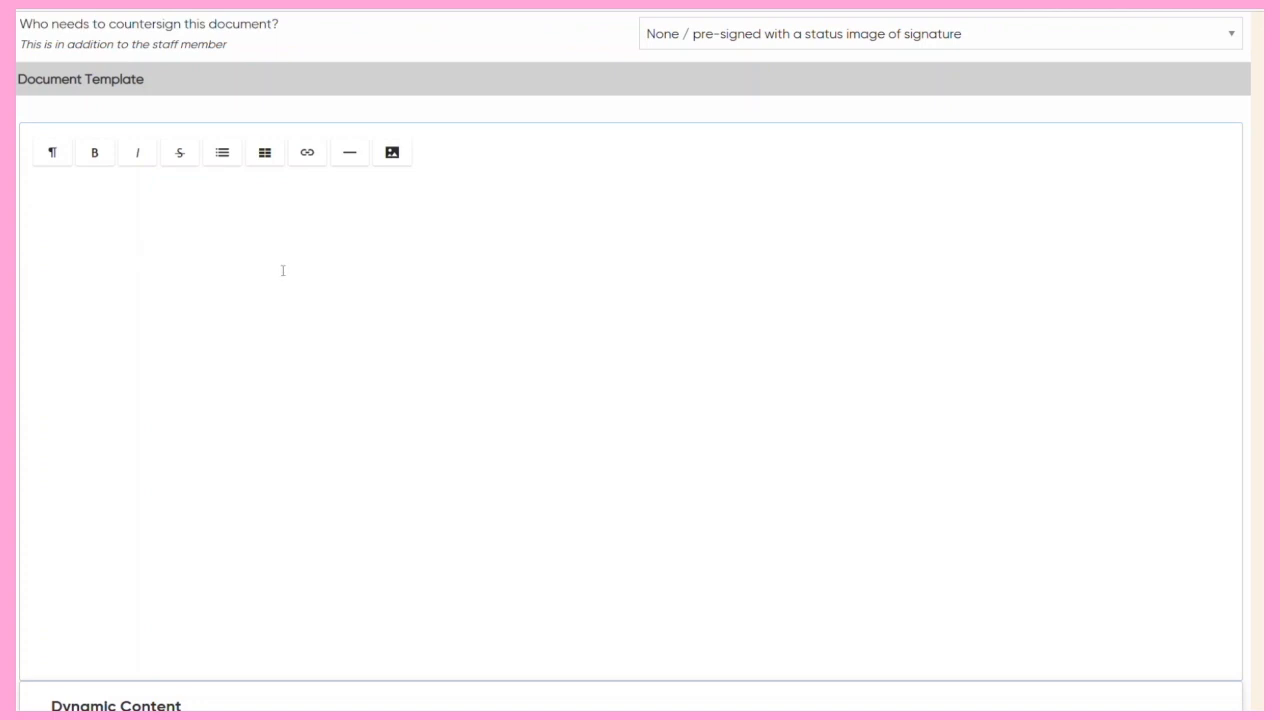
scroll(283, 271, up, 5)
mouse_move(394, 122)
mouse_move(396, 238)
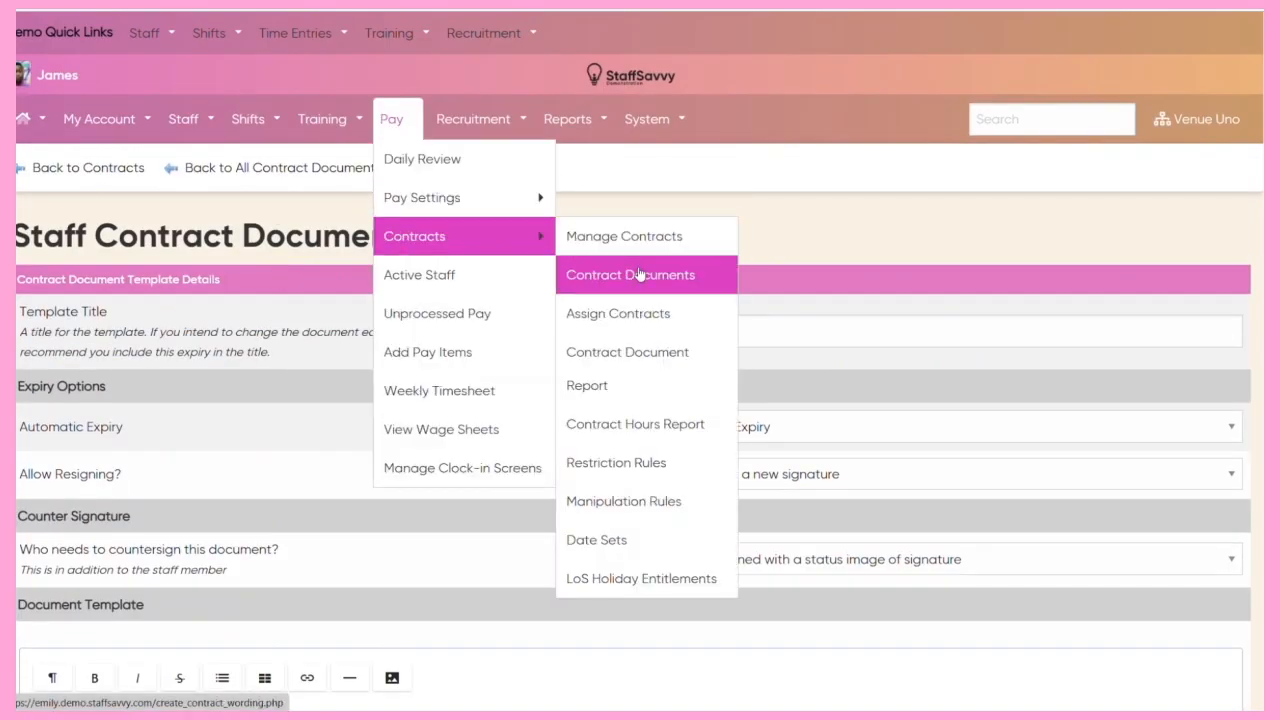
click(639, 274)
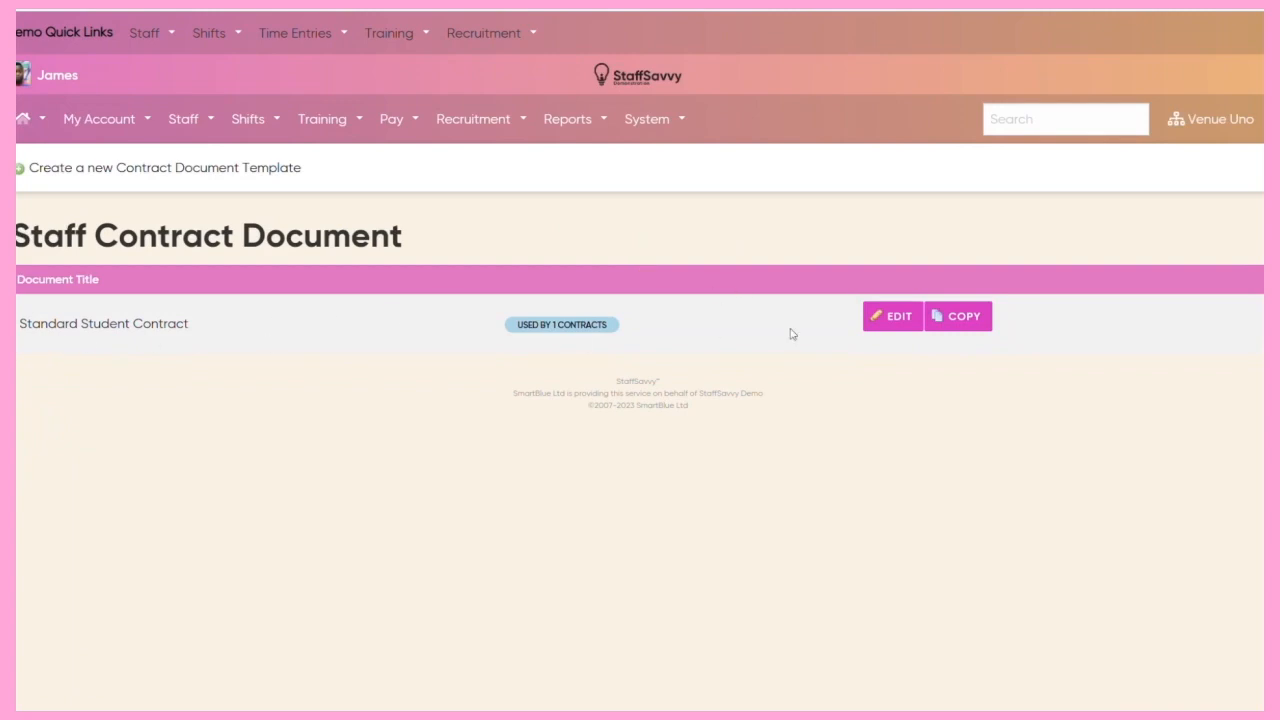
click(886, 318)
scroll(406, 229, down, 5)
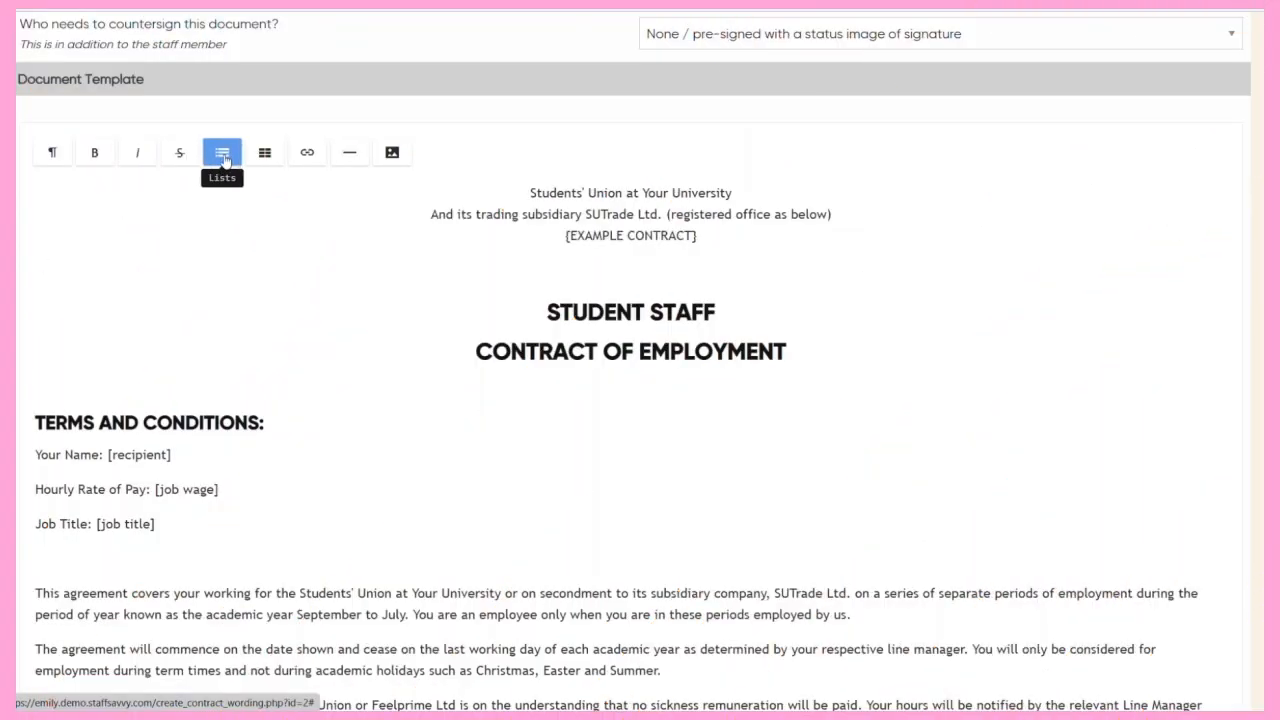
Examine the list, table, link and image options available for formatting the contract's document template.
click(224, 158)
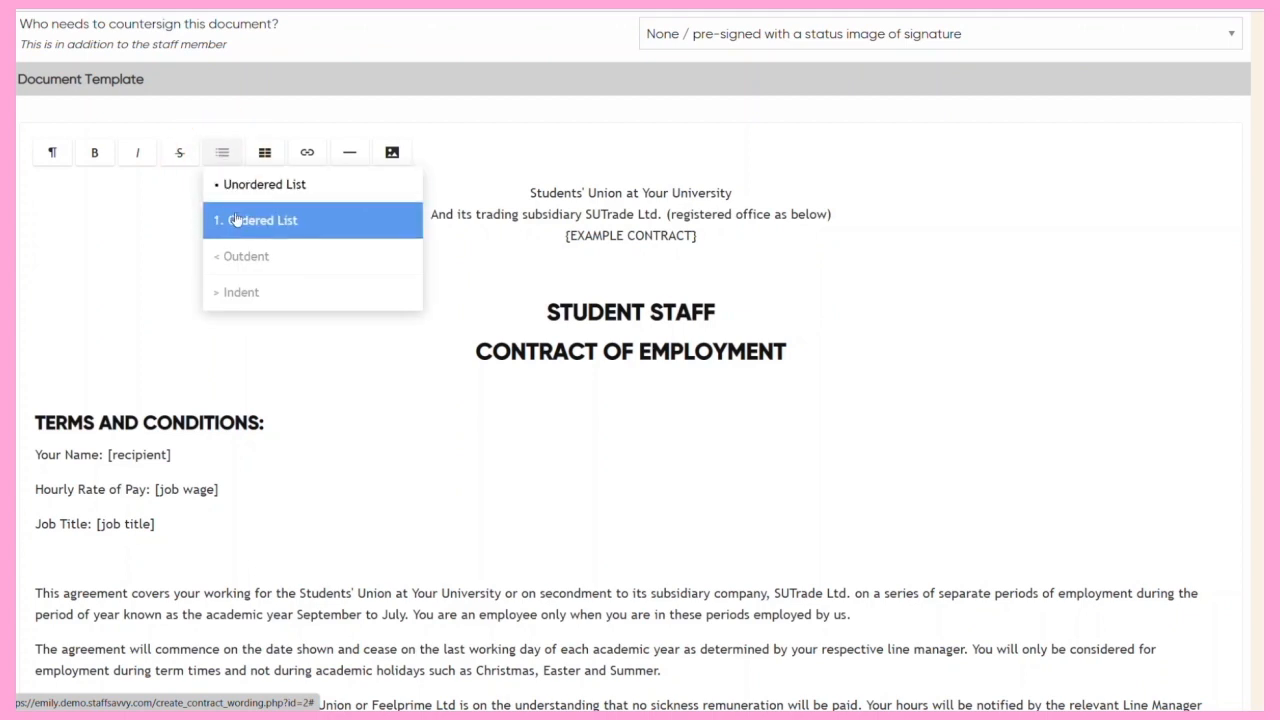
click(264, 156)
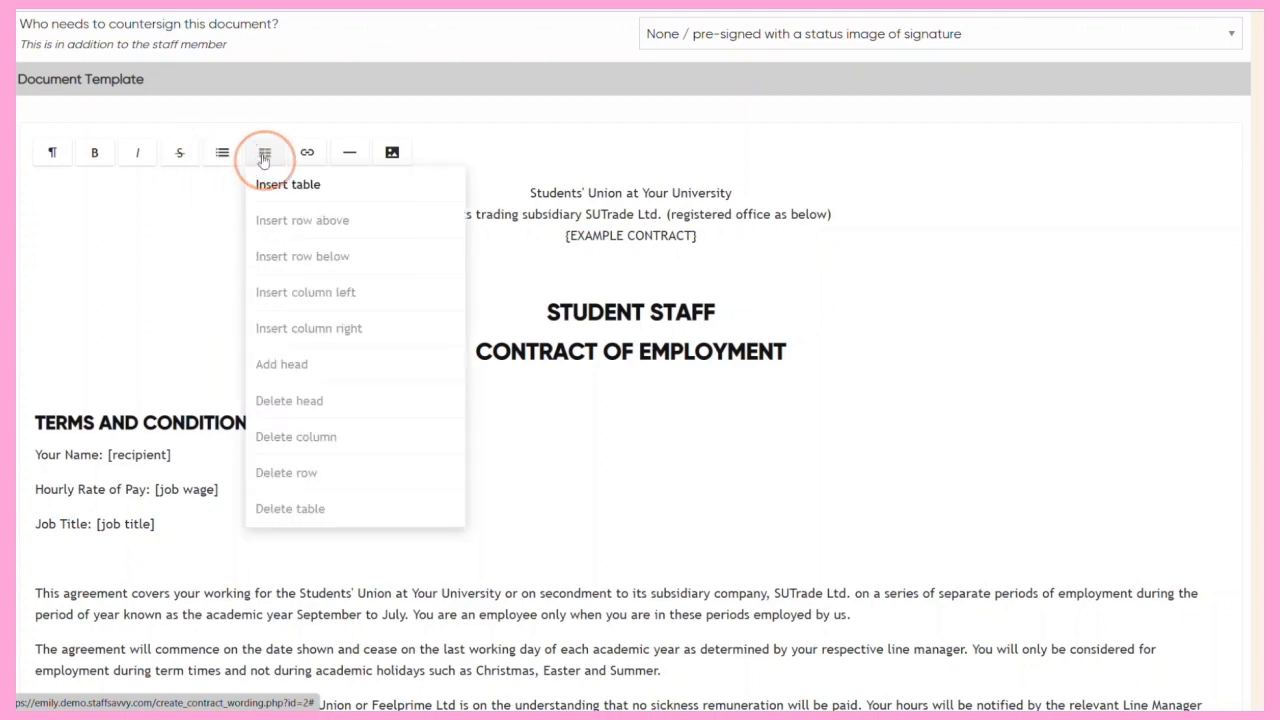
click(310, 156)
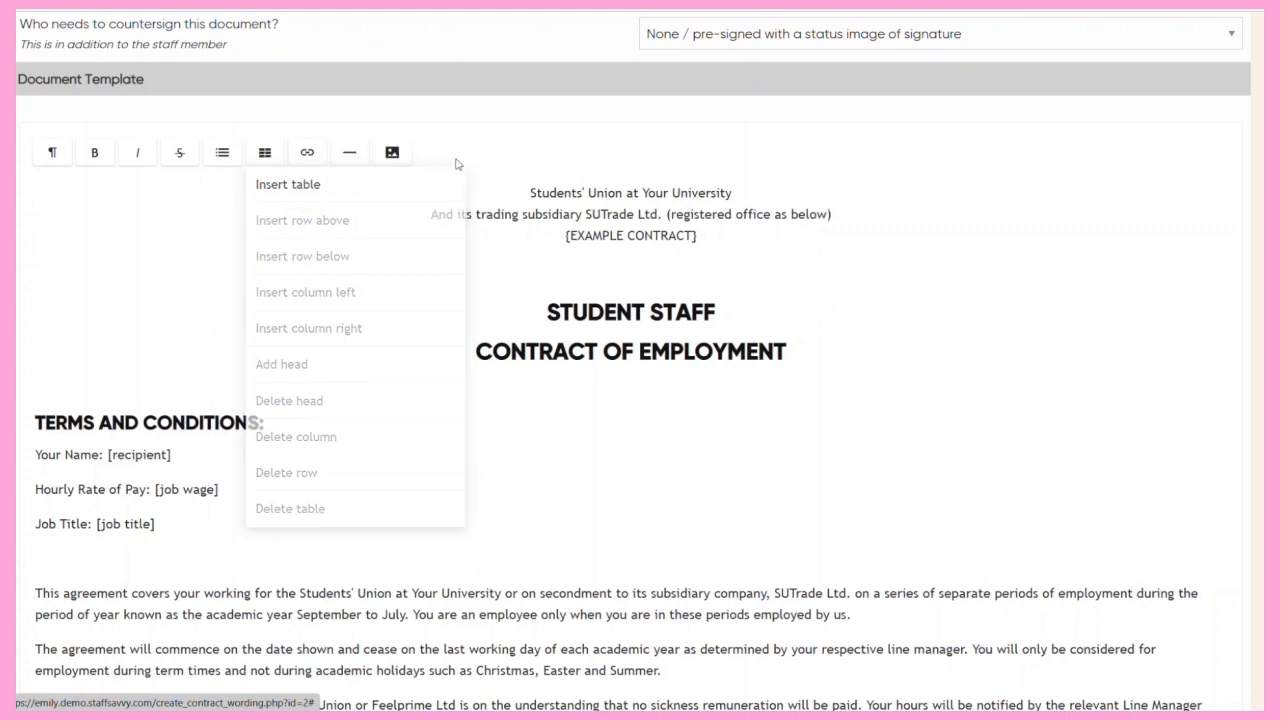
click(392, 152)
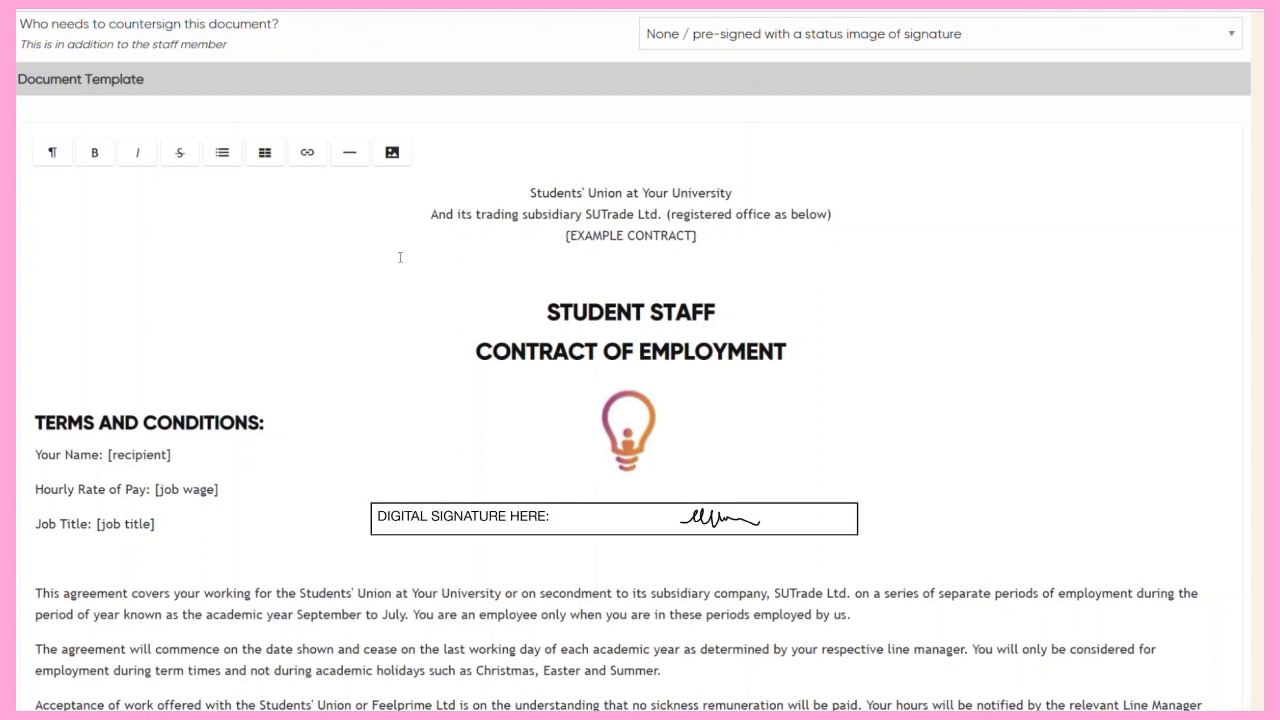
Copy the [date] short tag from the Dynamic Content default fields and return to the Date line under Acceptance.
scroll(400, 257, down, 1)
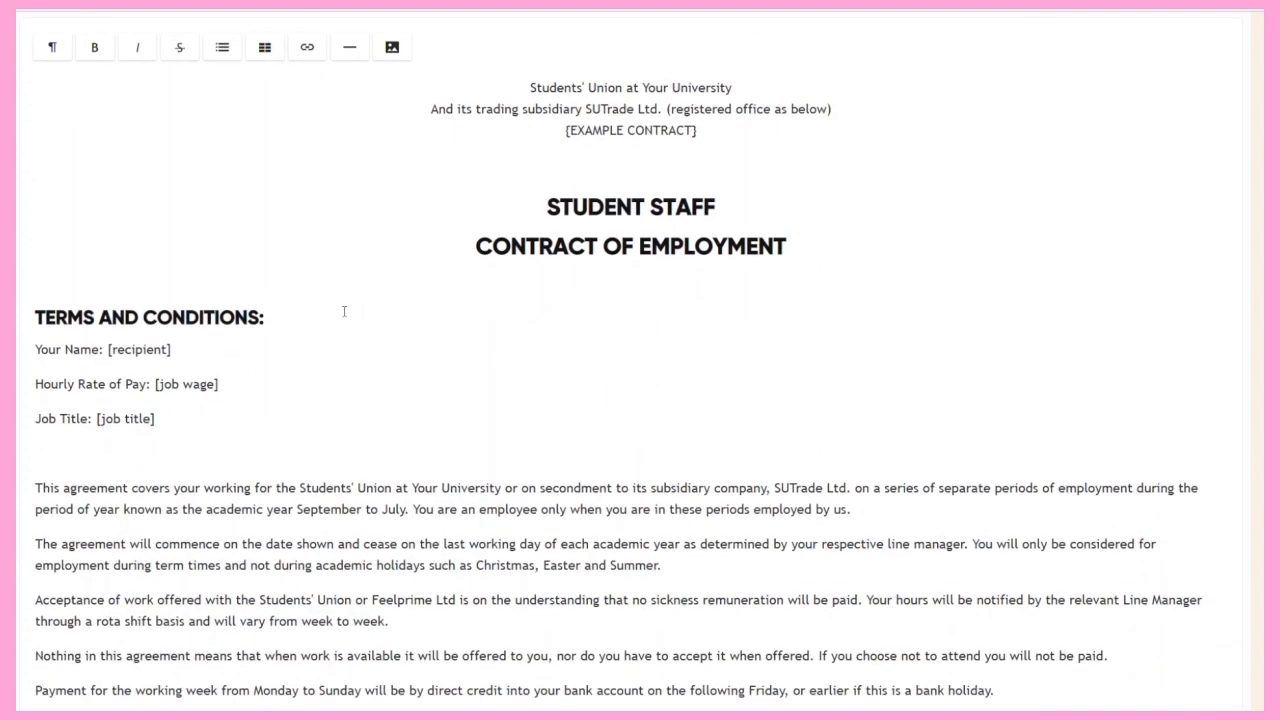
scroll(331, 308, down, 4)
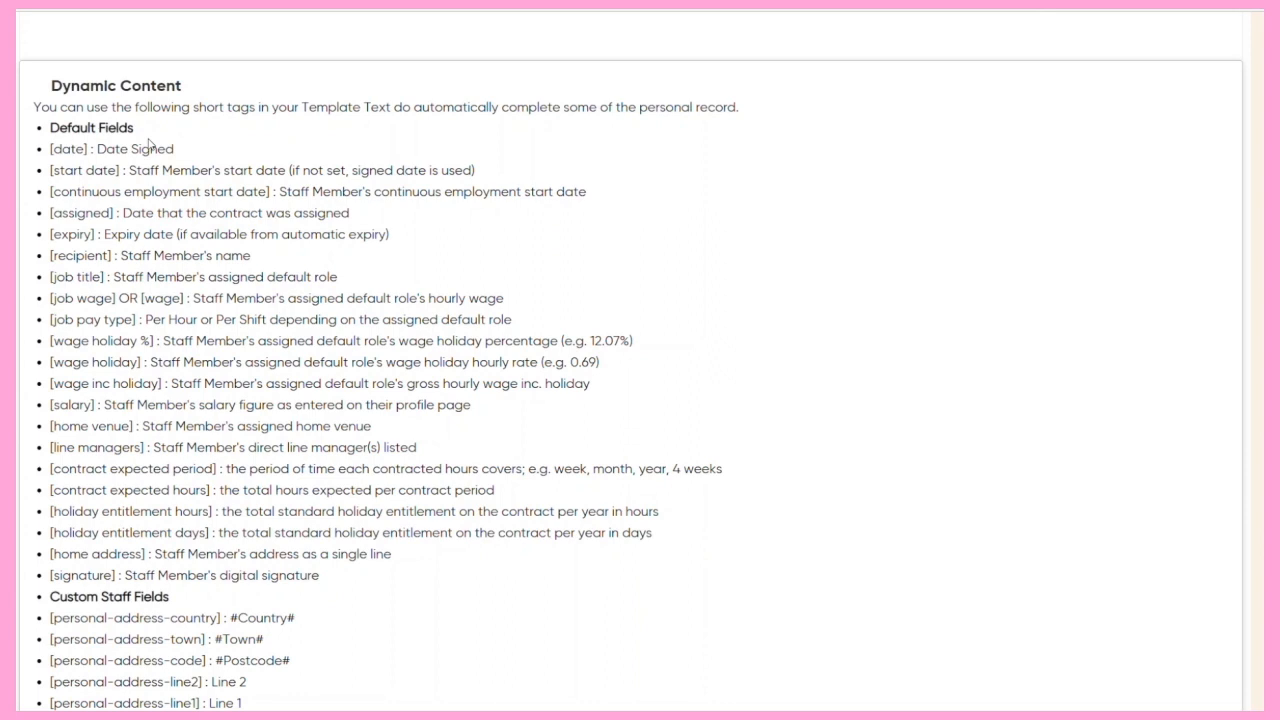
drag(51, 148, 88, 149)
right_click(88, 150)
click(104, 170)
scroll(152, 250, up, 2)
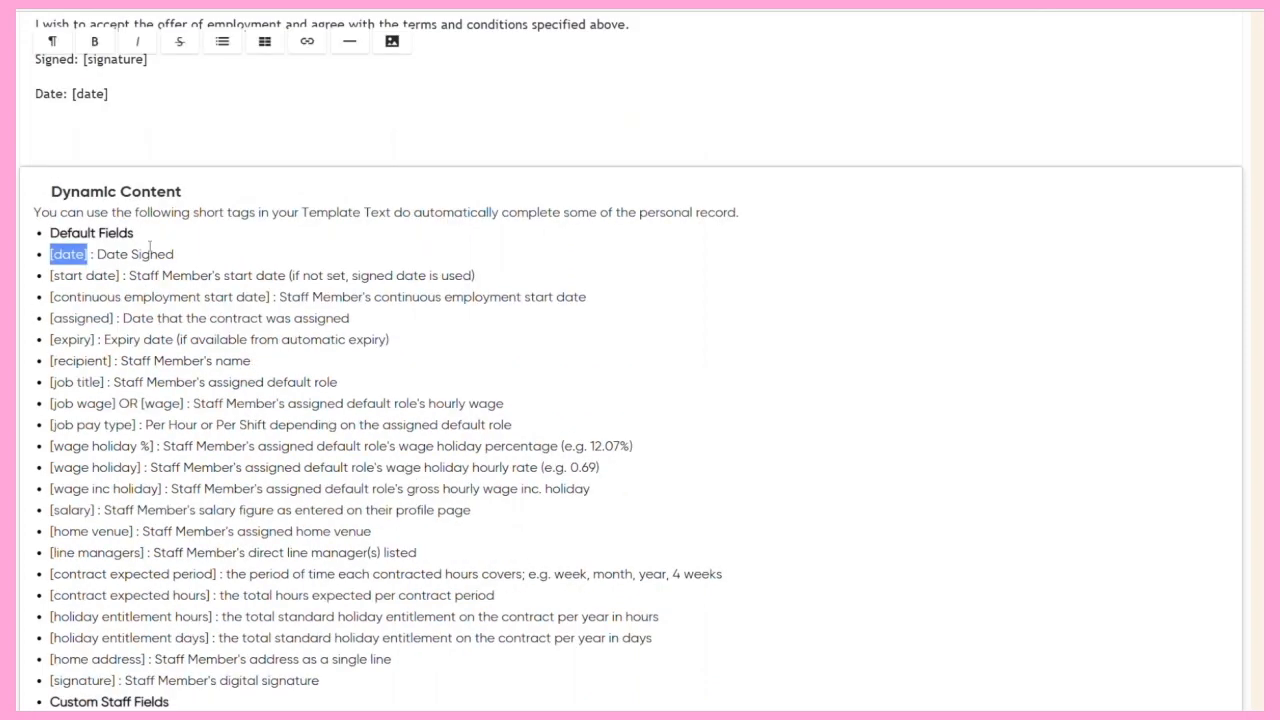
click(72, 200)
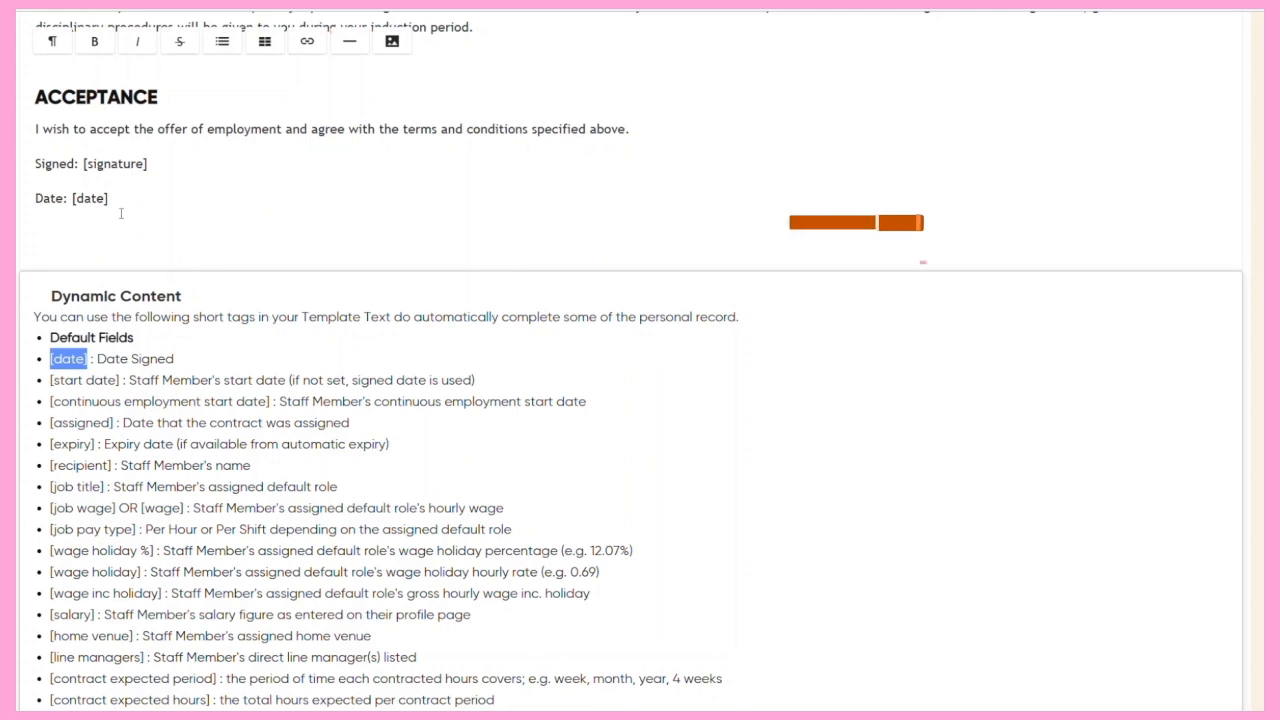
click(138, 181)
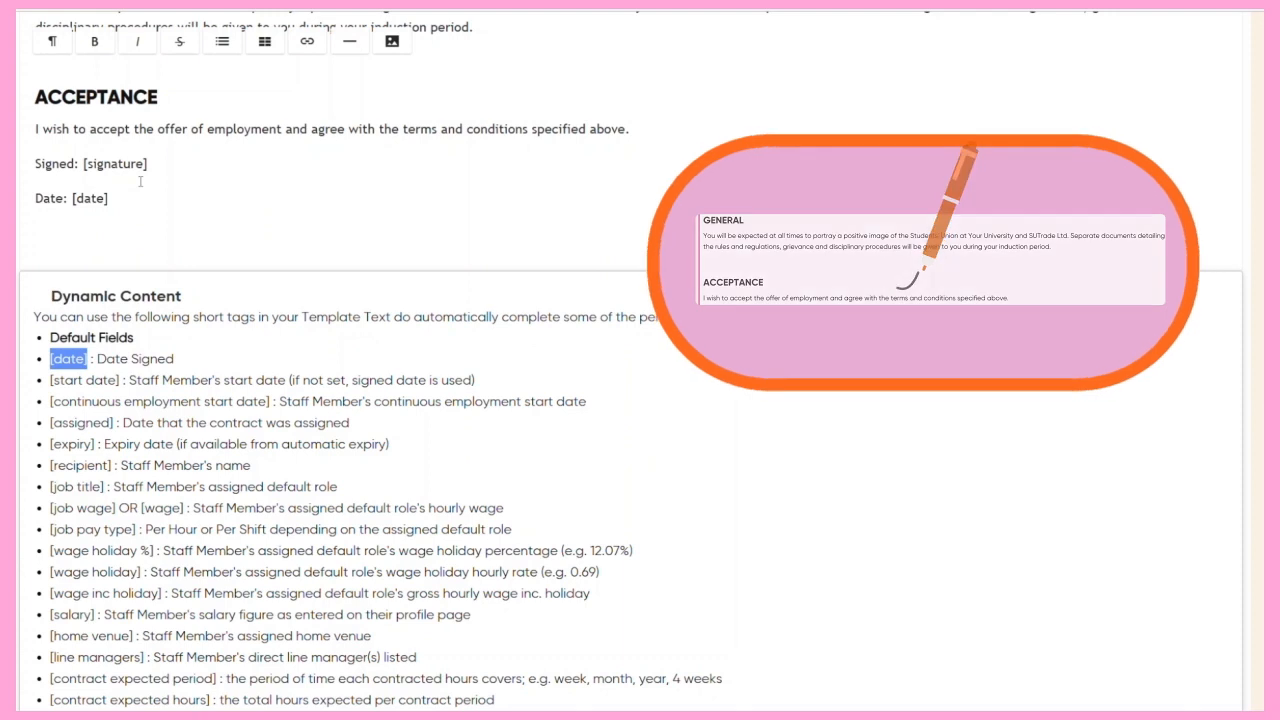
Review the default, custom staff and line manager short tags, and save the contract document.
scroll(140, 181, down, 1)
scroll(109, 272, down, 1)
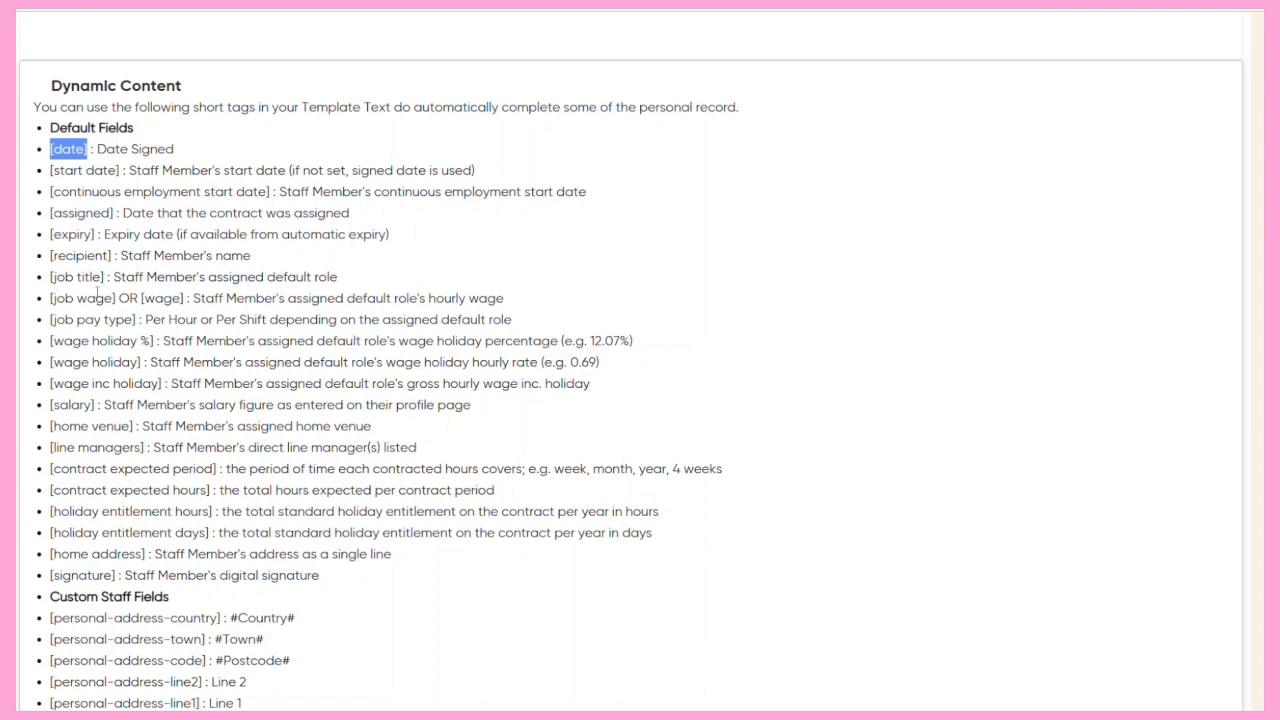
scroll(97, 292, down, 4)
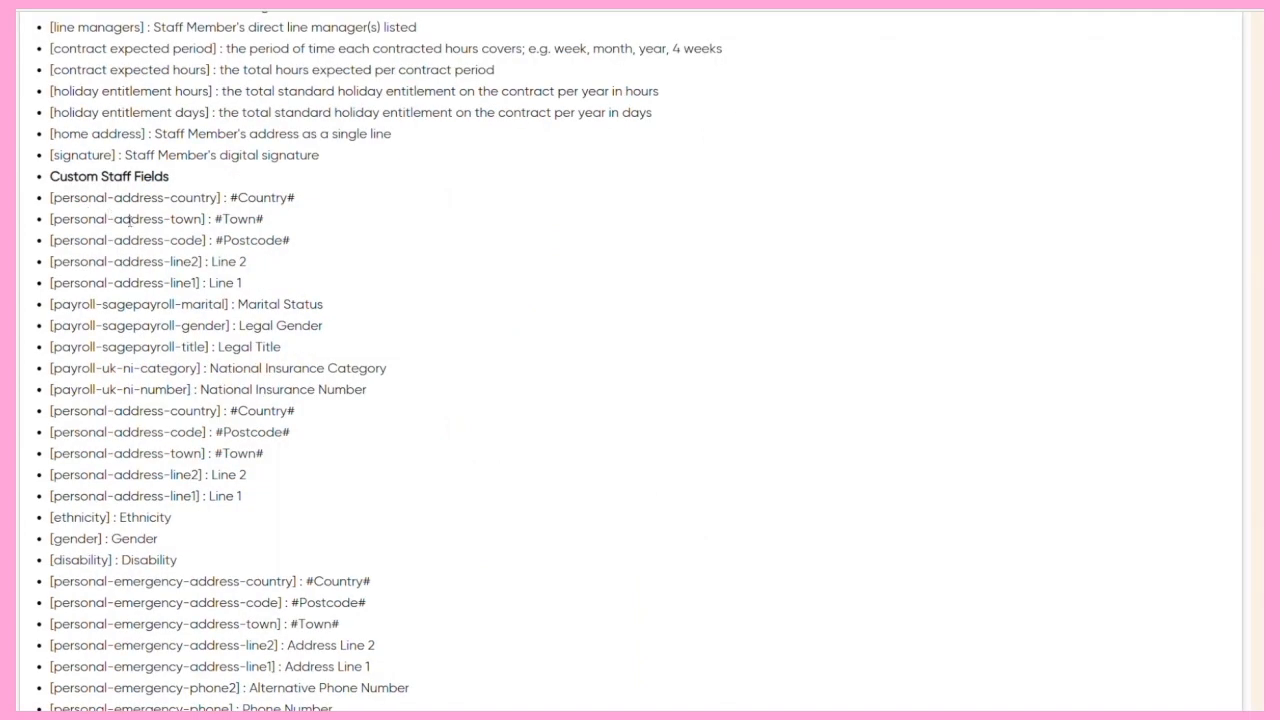
scroll(130, 222, down, 4)
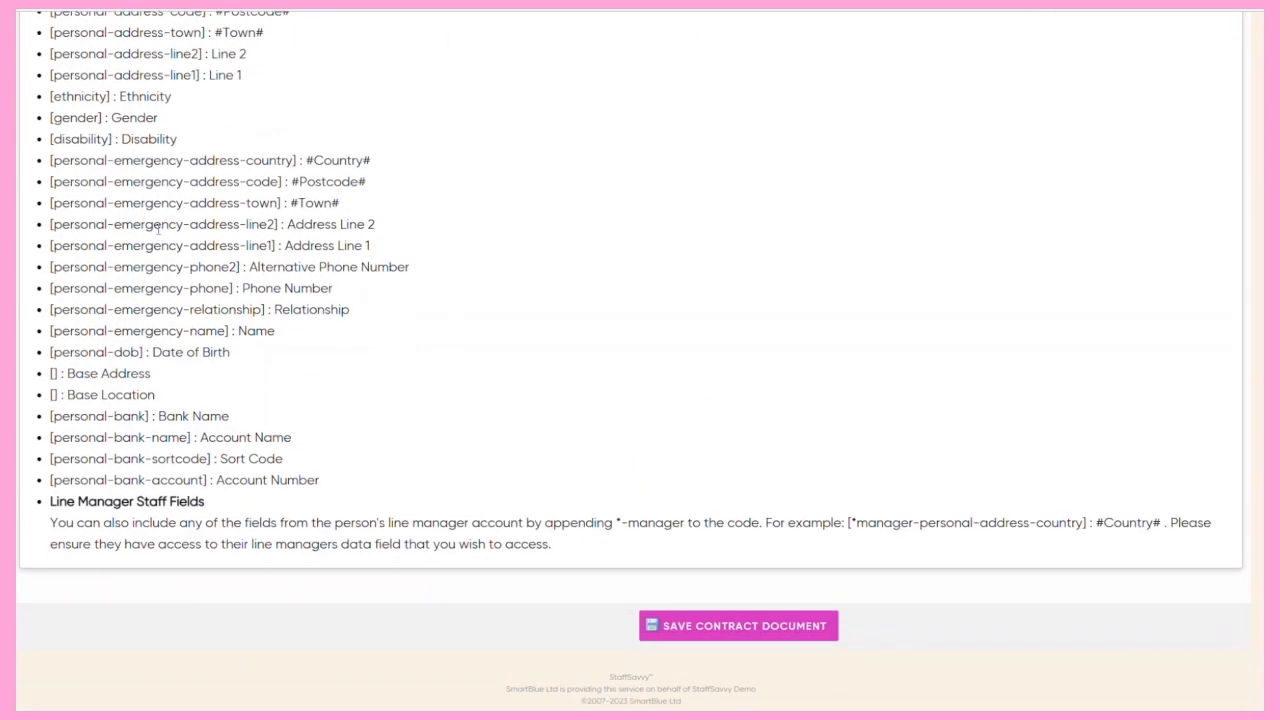
scroll(157, 229, up, 10)
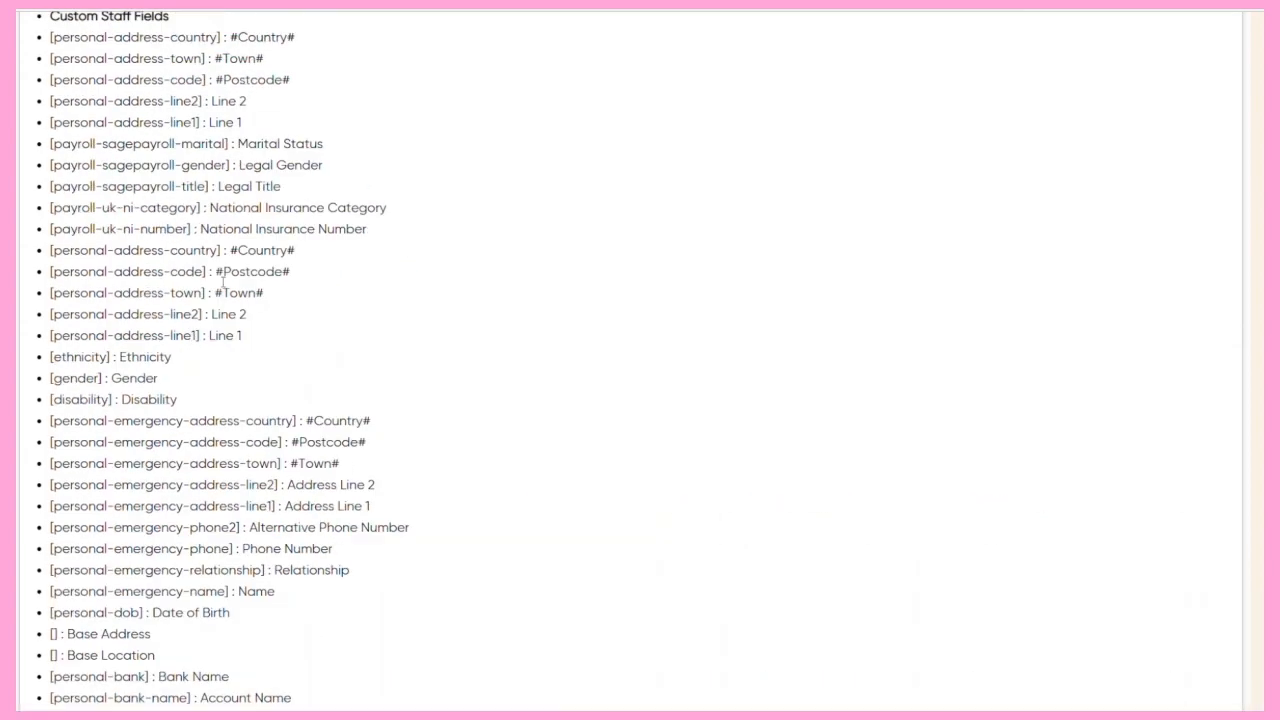
scroll(220, 287, down, 10)
click(723, 620)
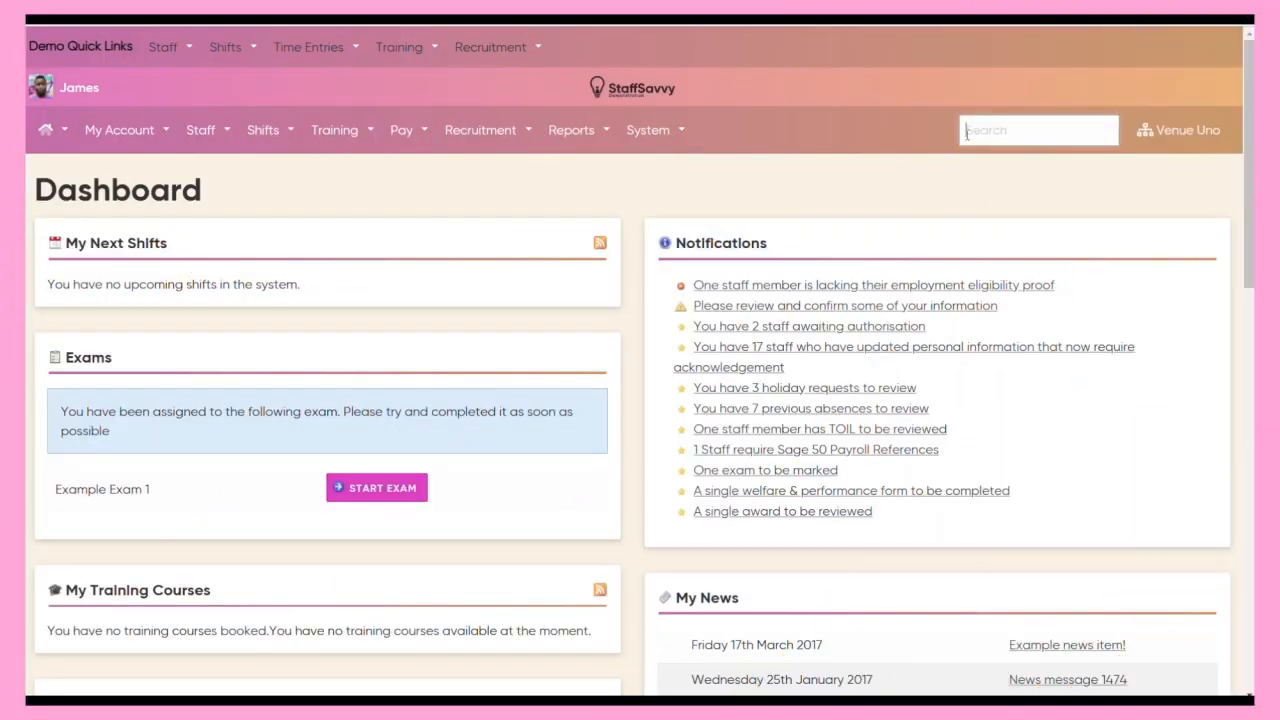
Search for the staff member by name and open their profile.
click(967, 133)
text(plan)
click(926, 176)
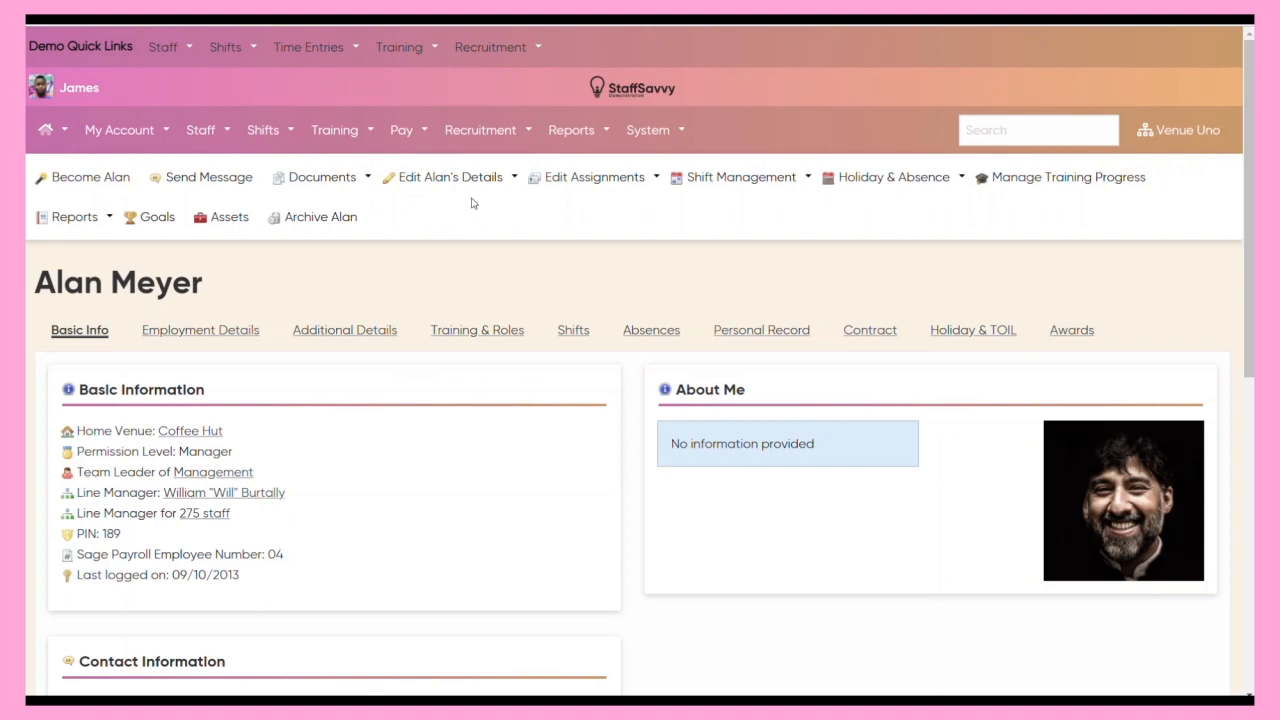
Open the staff member's contract management and assign the Standard Student Contract document for signature to the Permanent (Monthly) contract.
click(472, 190)
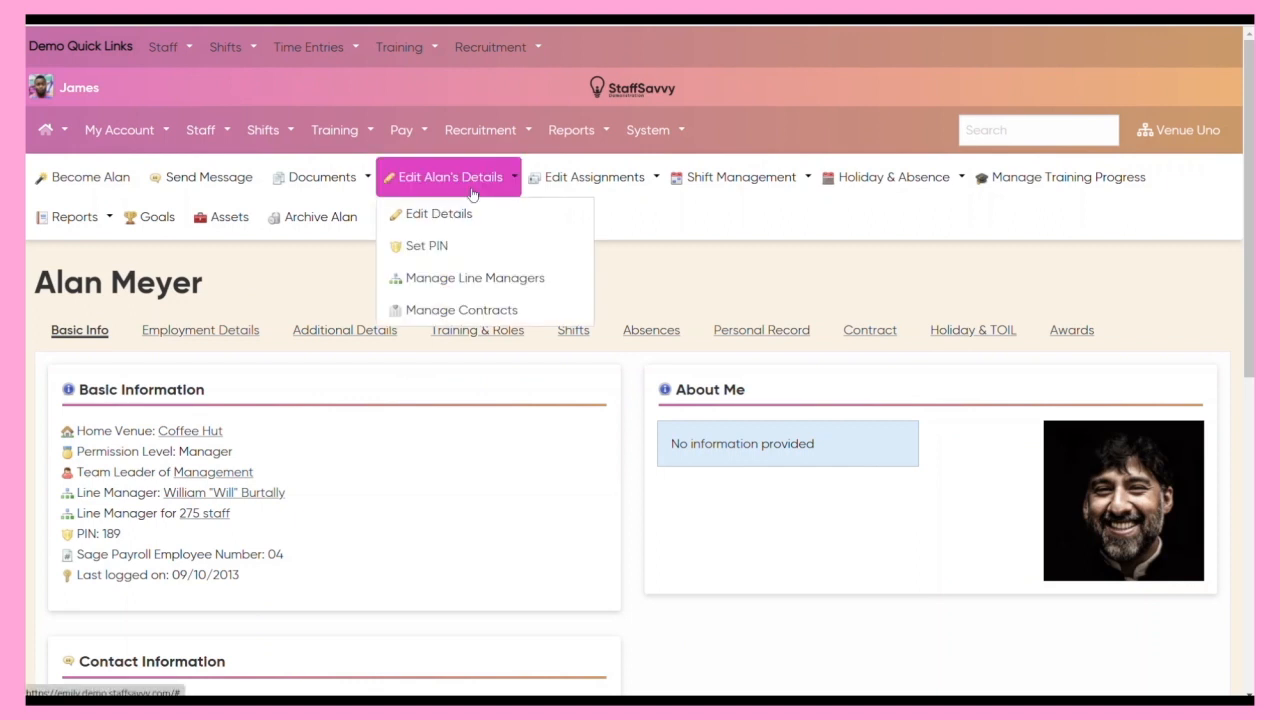
click(460, 309)
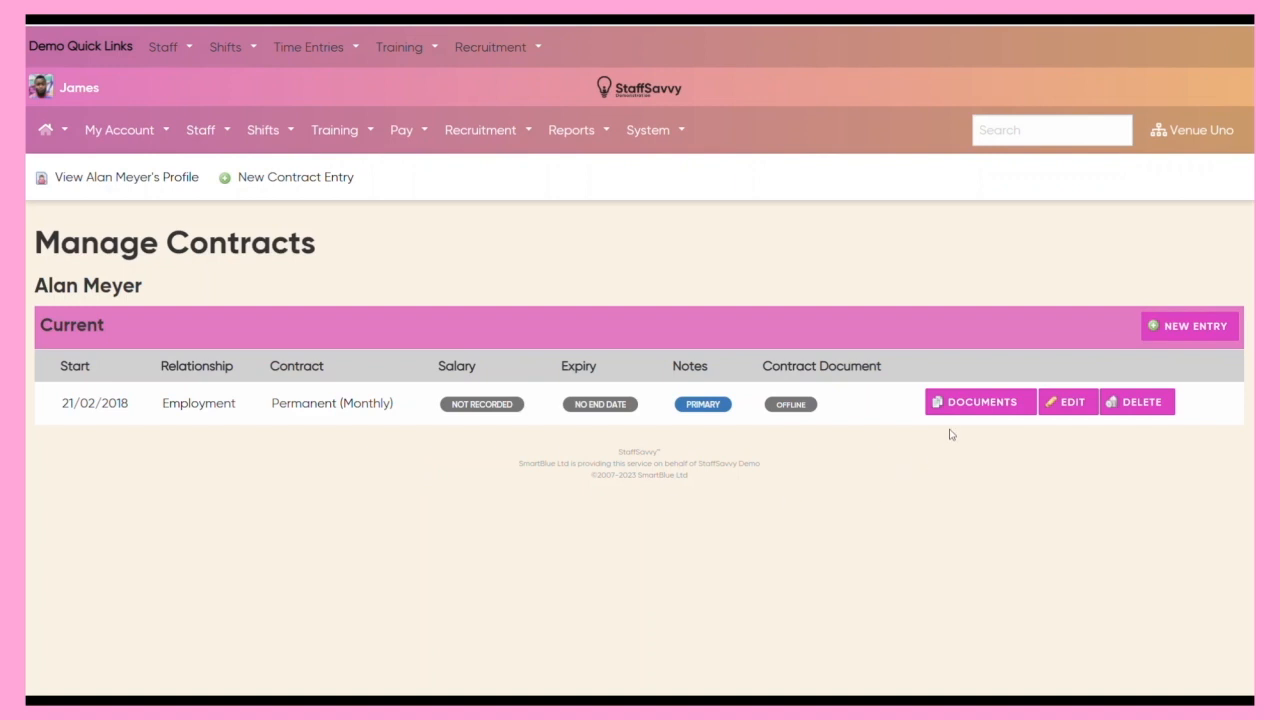
click(978, 405)
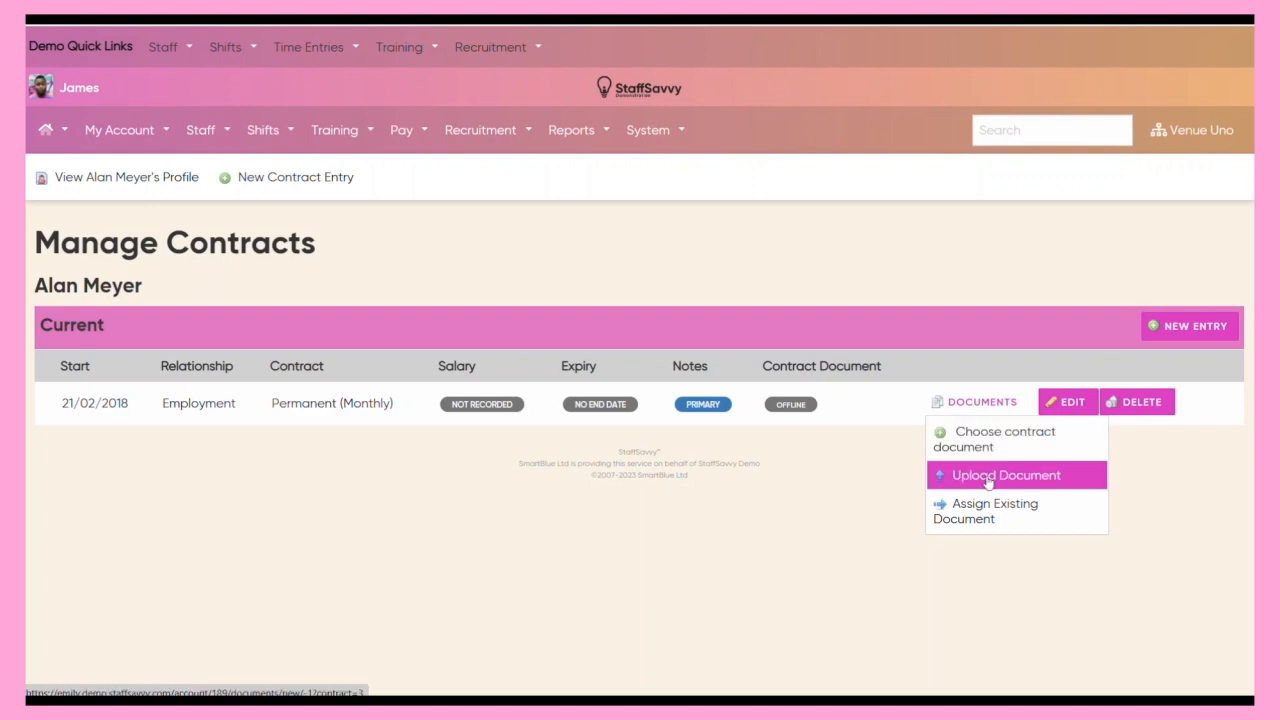
click(990, 448)
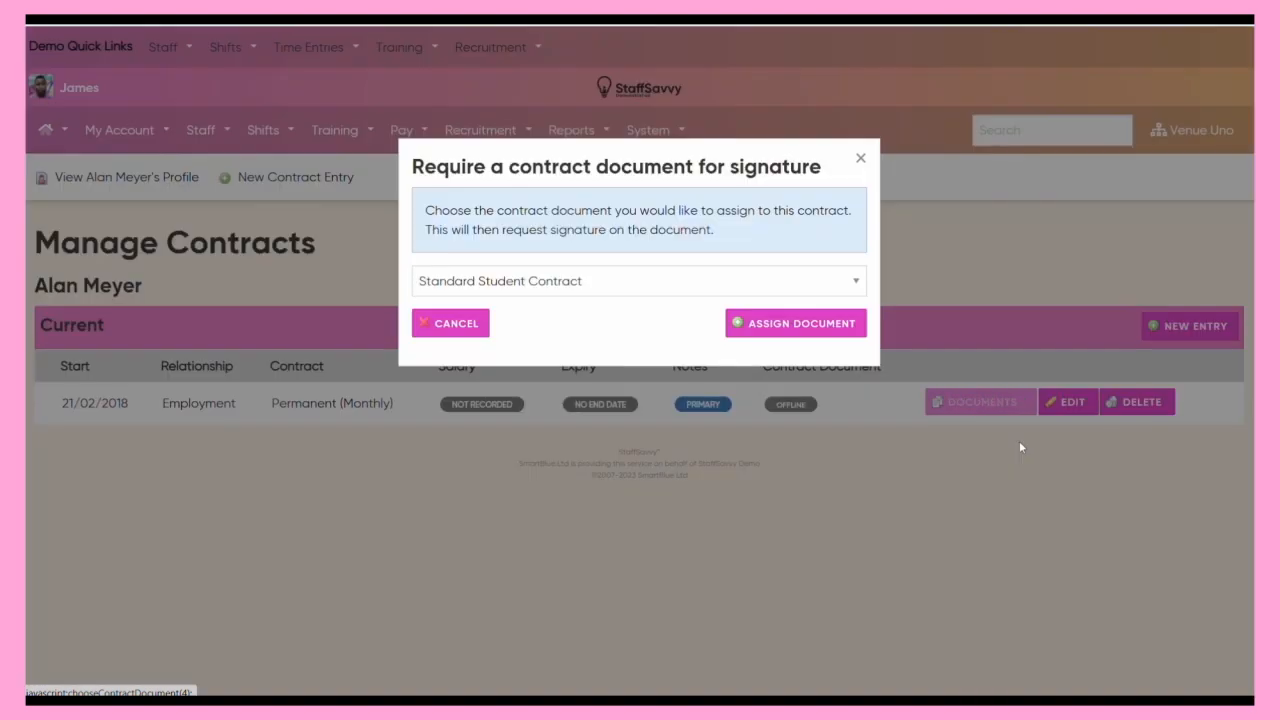
click(565, 288)
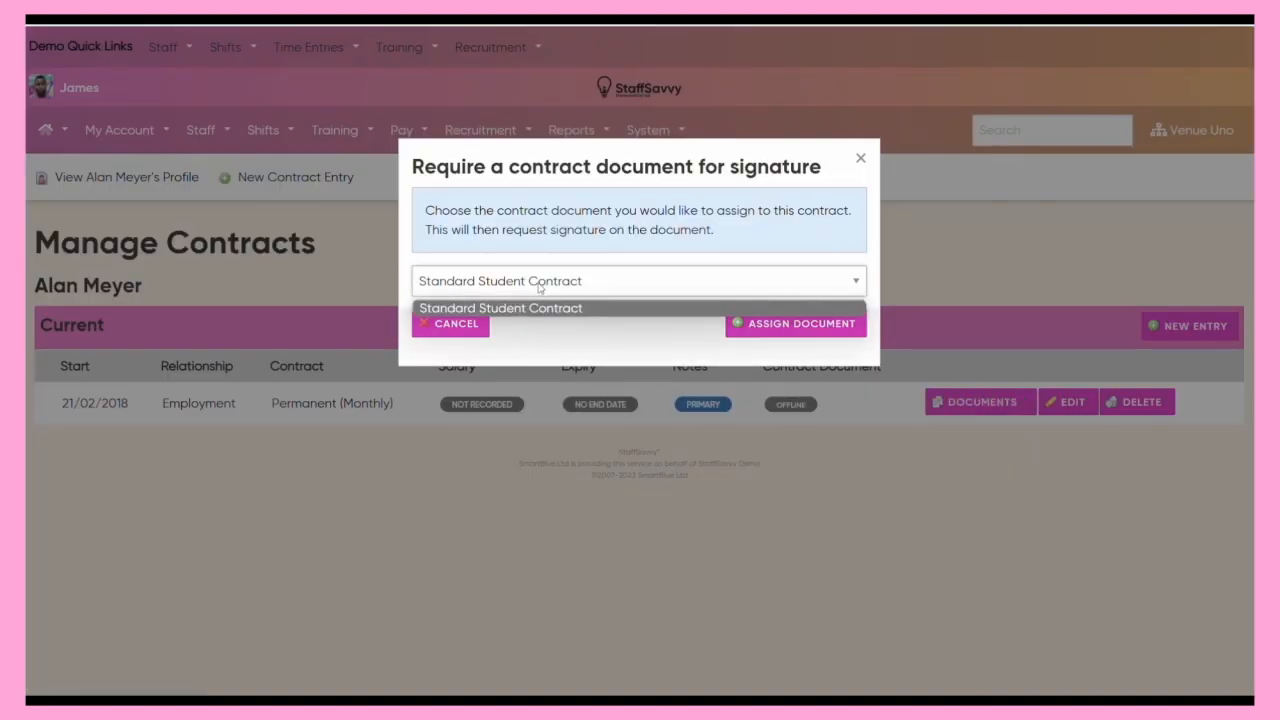
click(538, 288)
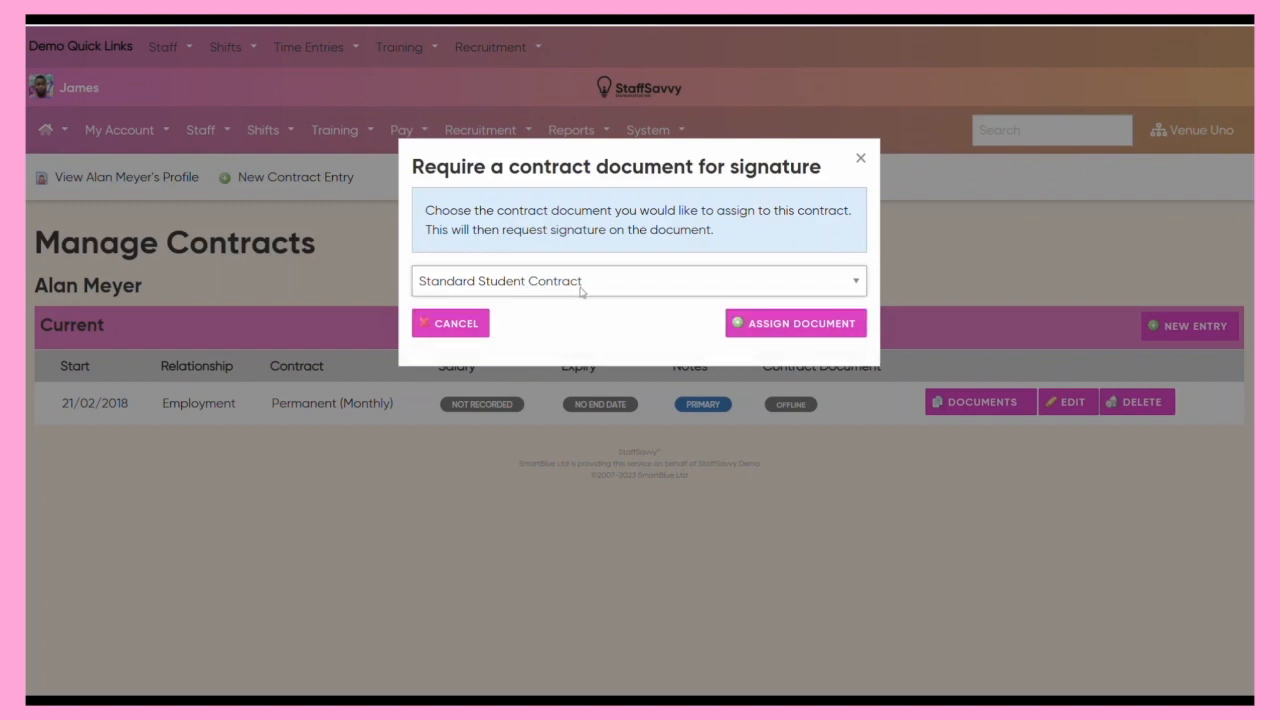
click(829, 332)
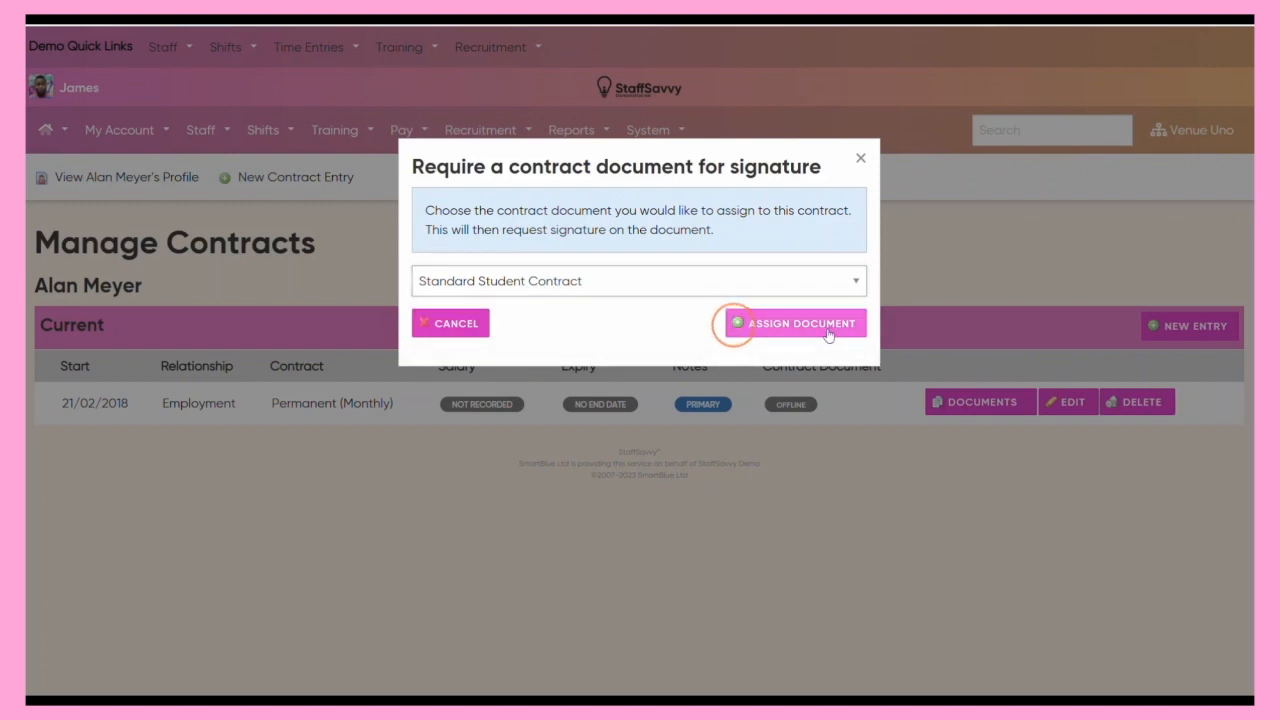
Preview the assigned contract document and review its wording and the options for customising it or assigning a different one.
click(982, 467)
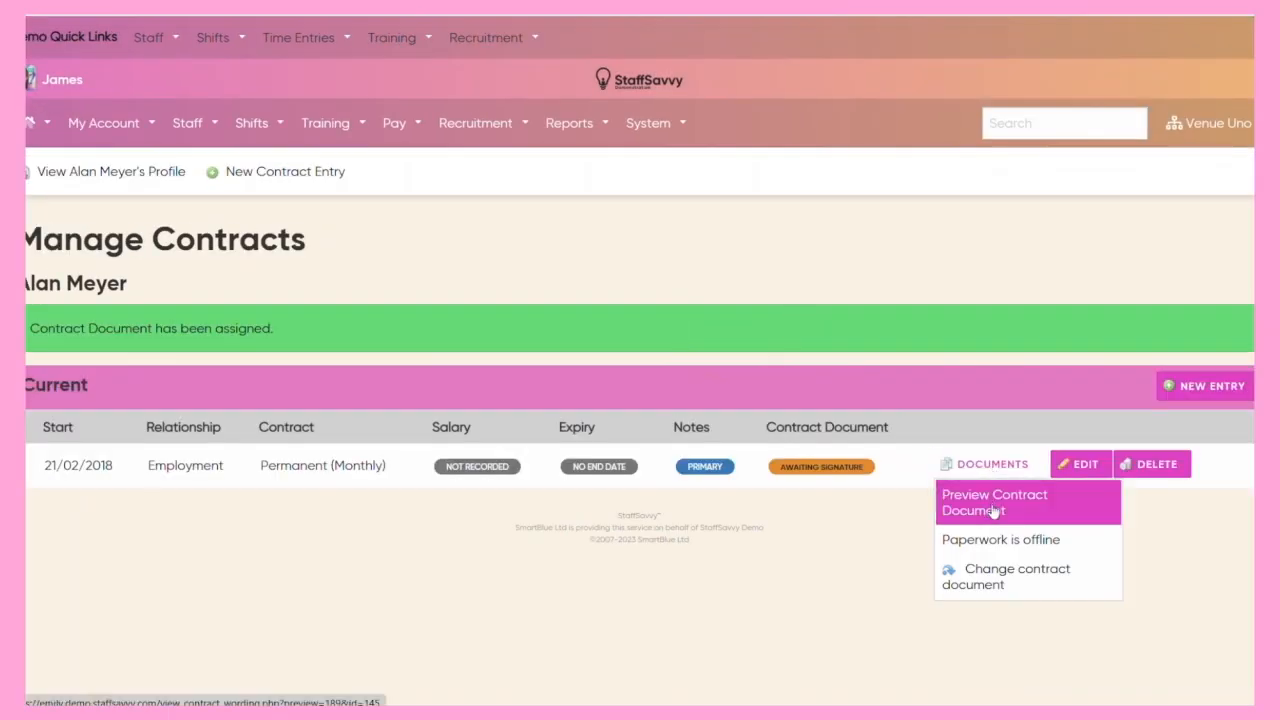
click(993, 511)
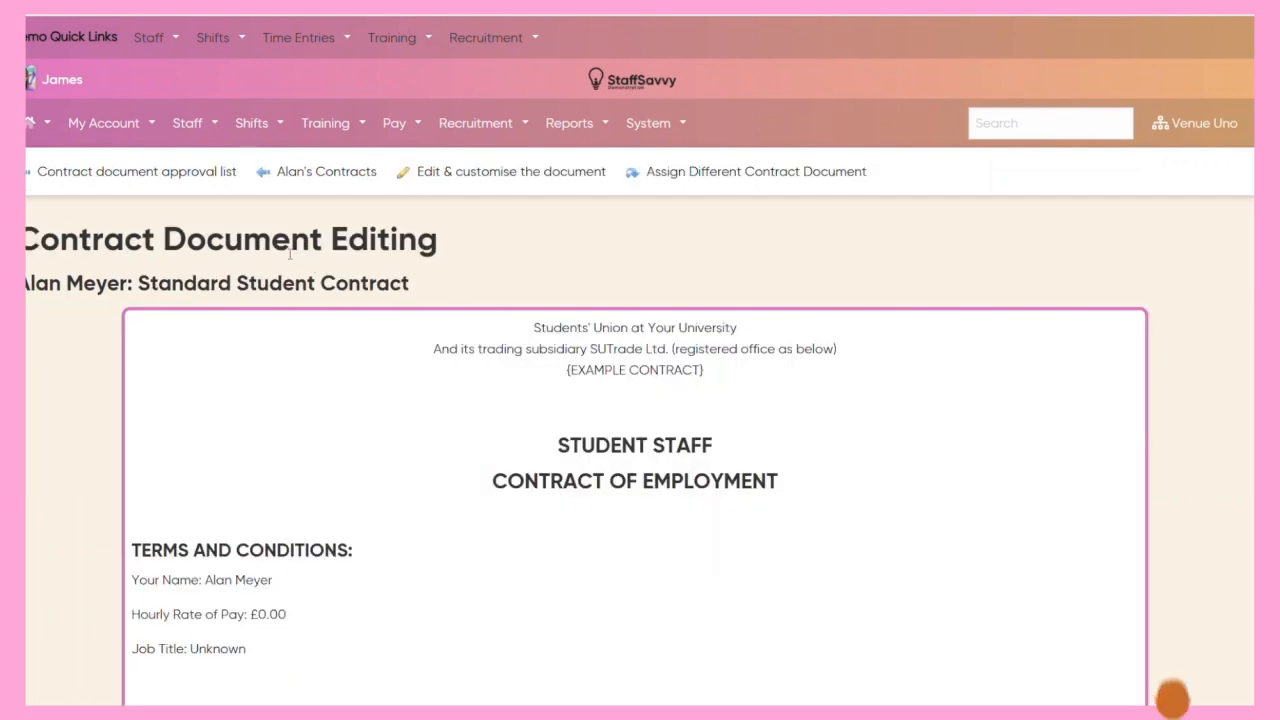
scroll(71, 316, down, 1)
scroll(60, 318, down, 1)
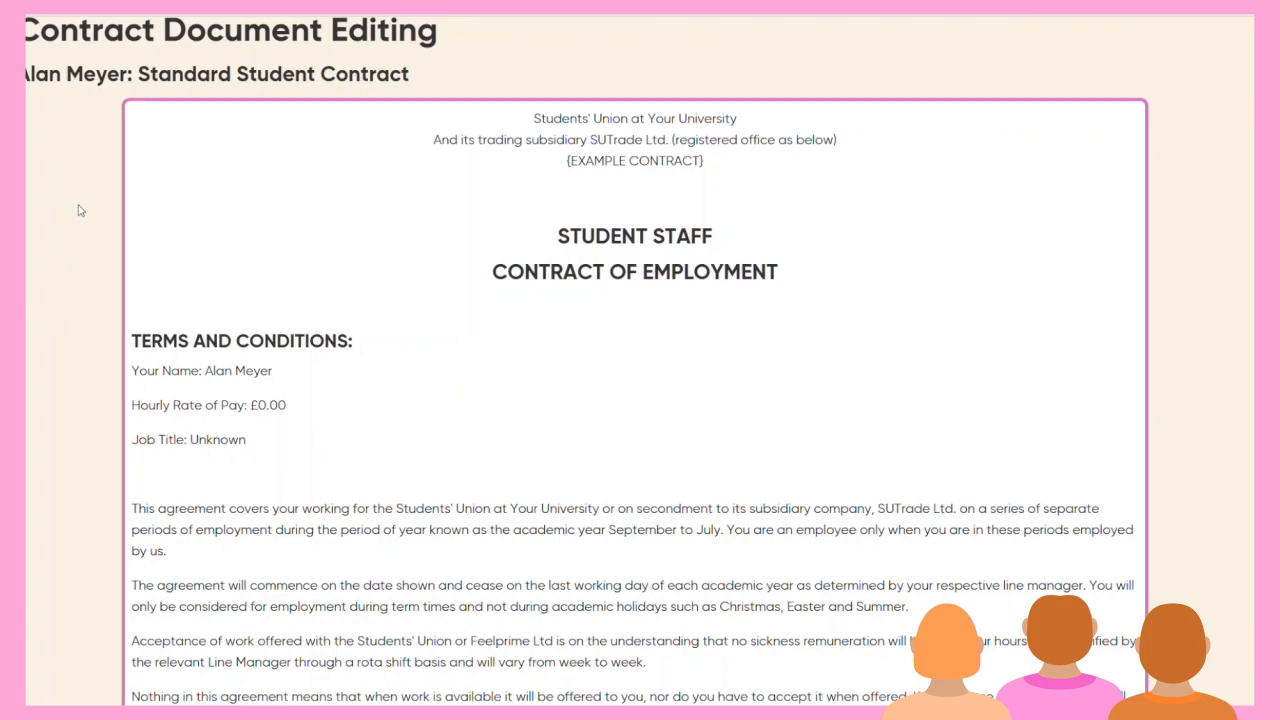
scroll(59, 204, down, 7)
scroll(59, 204, up, 10)
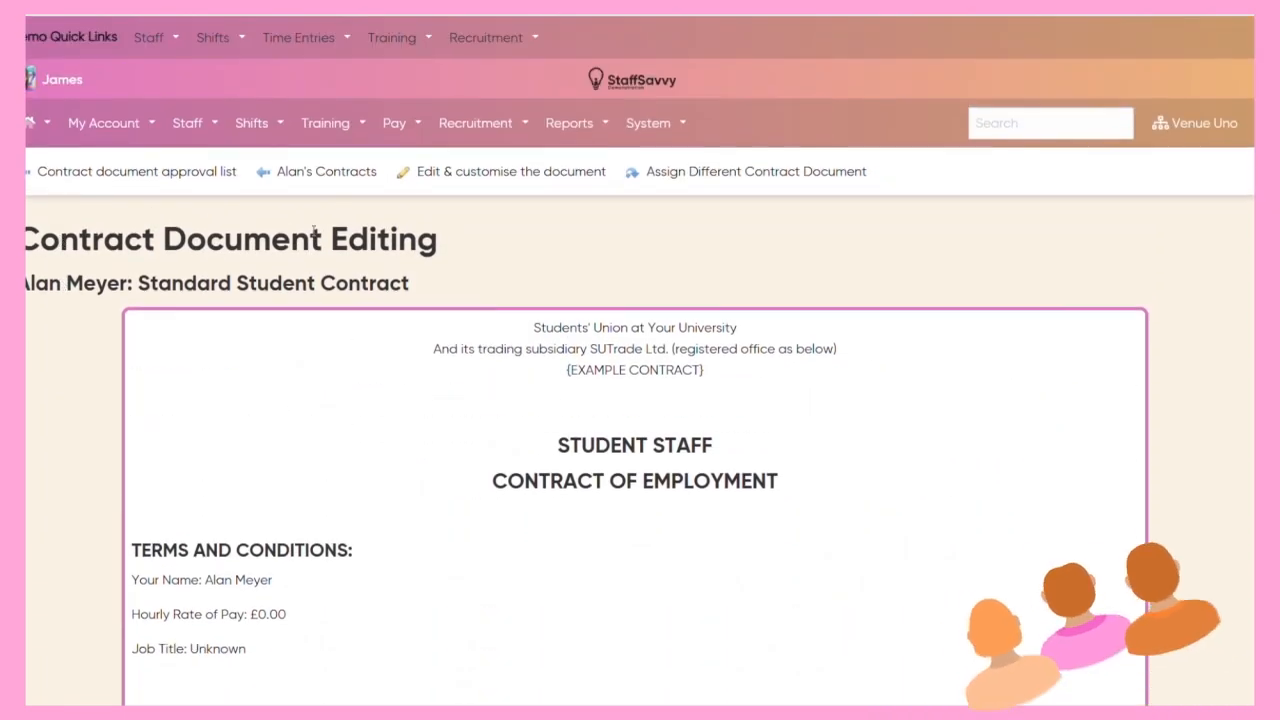
click(476, 176)
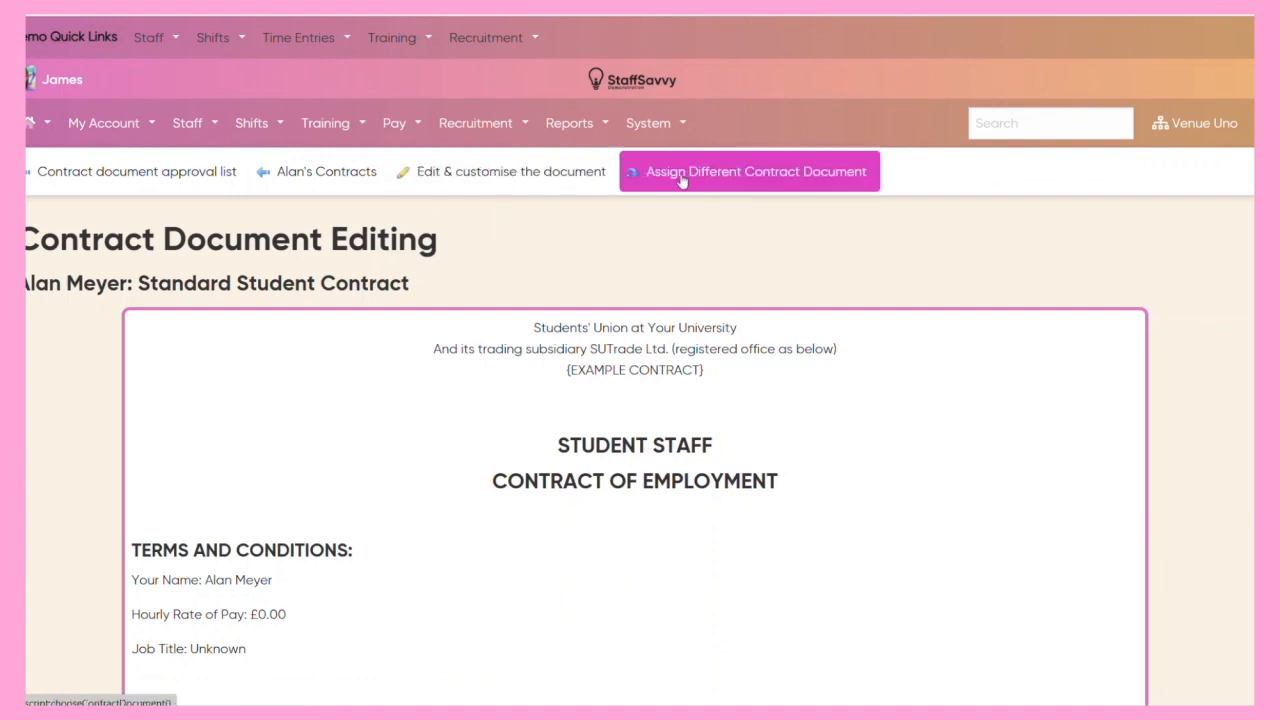
click(750, 178)
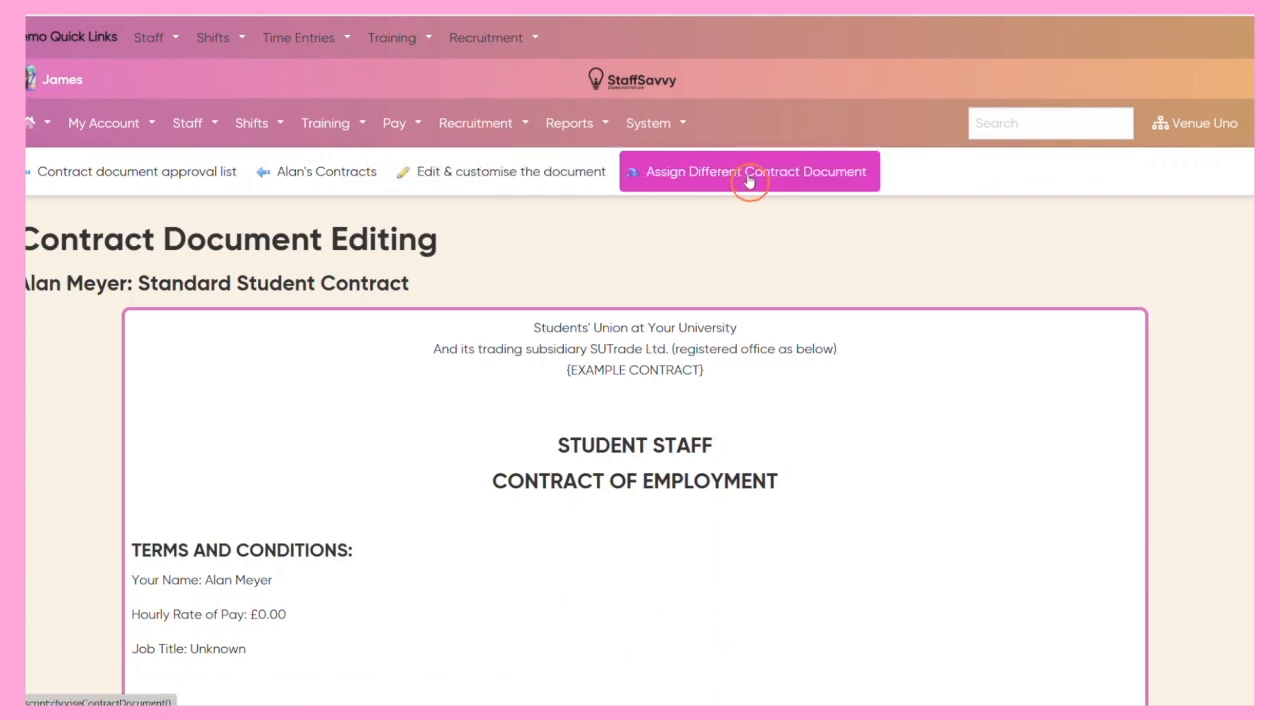
Customise this staff member's contract document by setting the Hourly Rate of Pay to £10.00, and save it.
click(466, 173)
scroll(90, 300, down, 3)
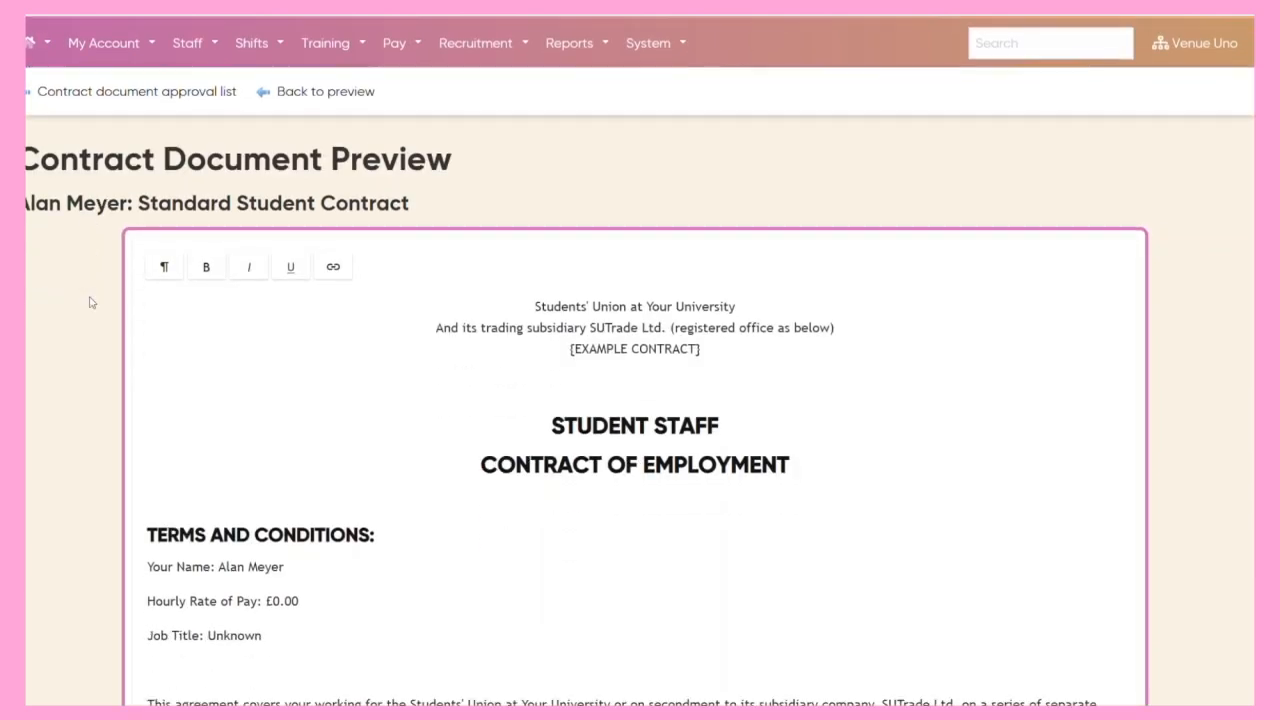
click(317, 366)
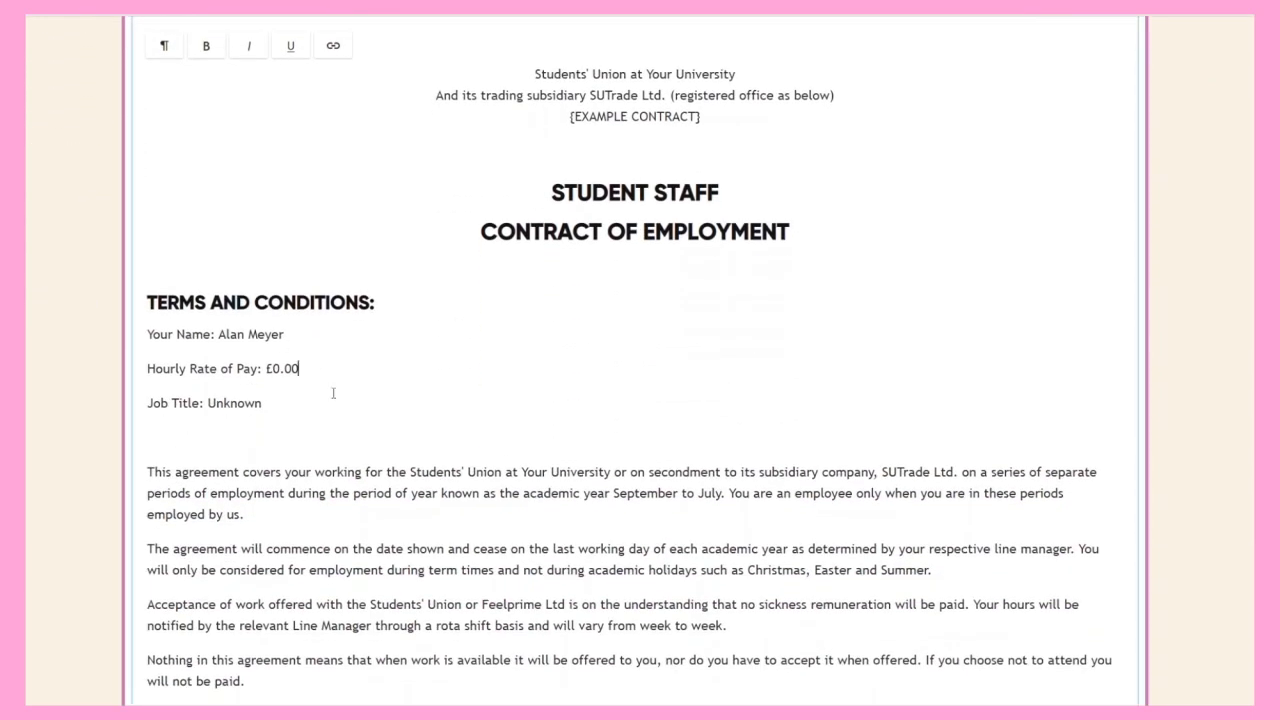
text(.00)
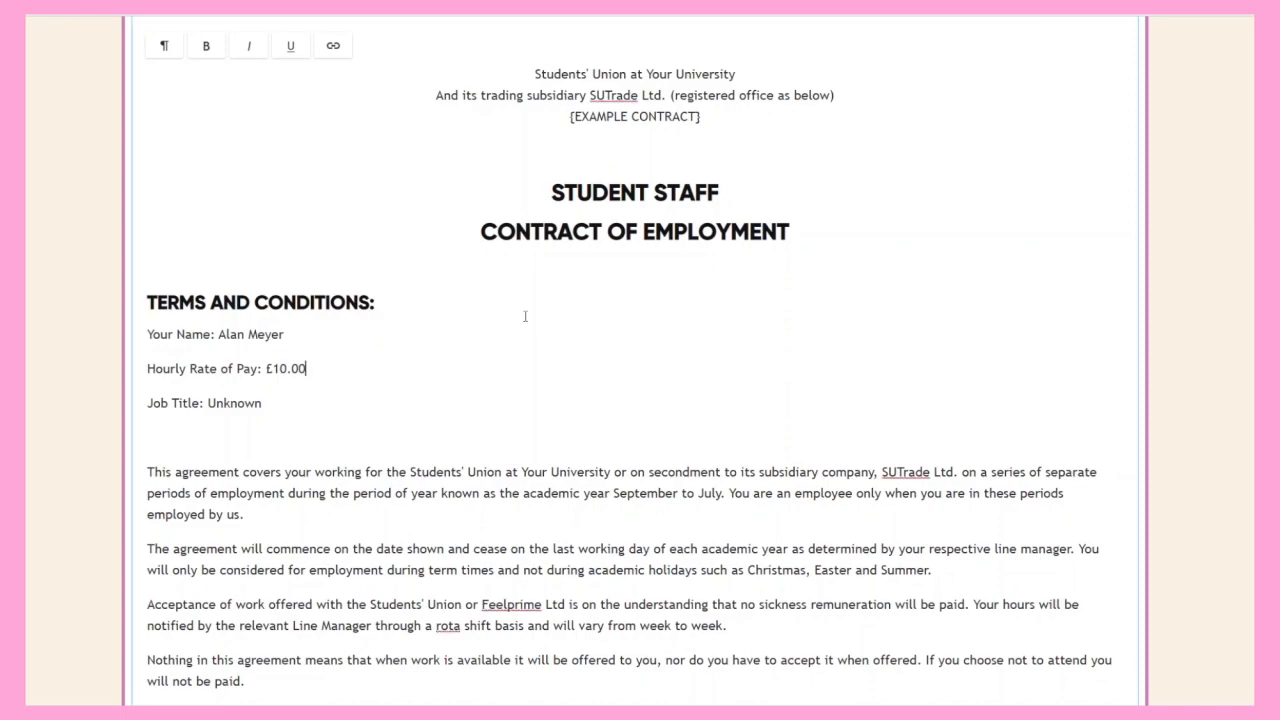
scroll(517, 316, down, 15)
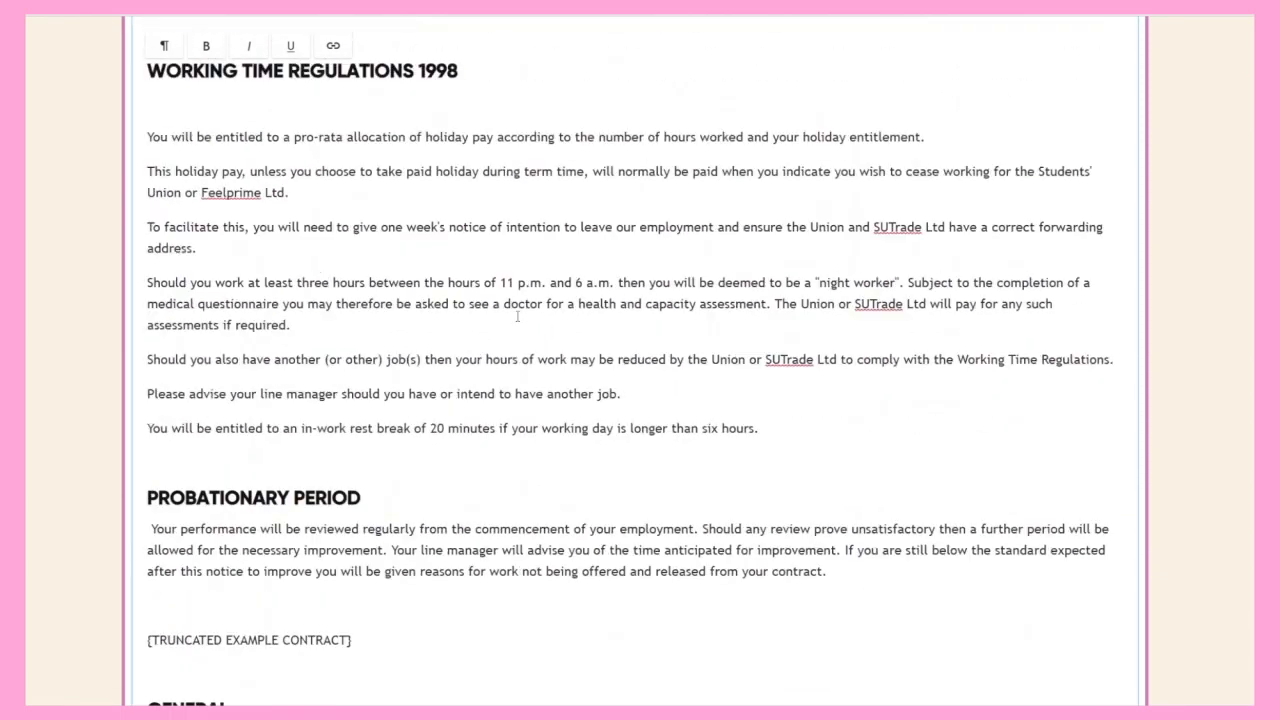
click(163, 621)
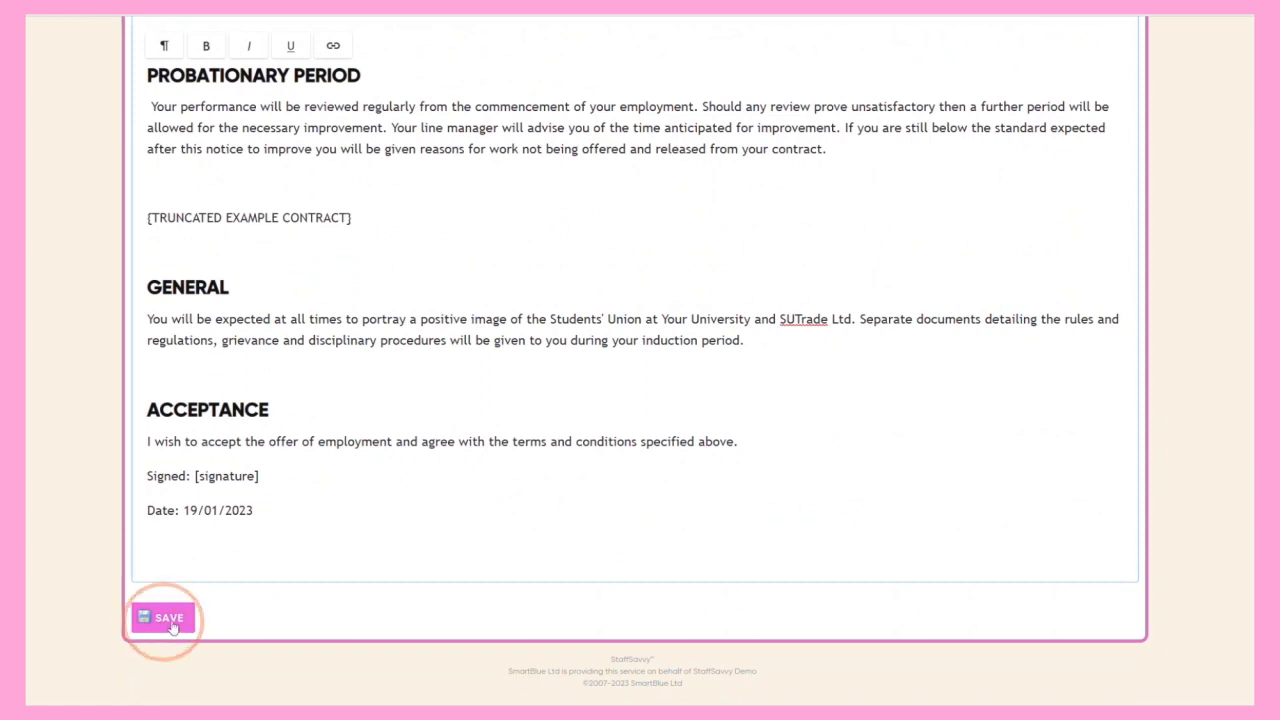